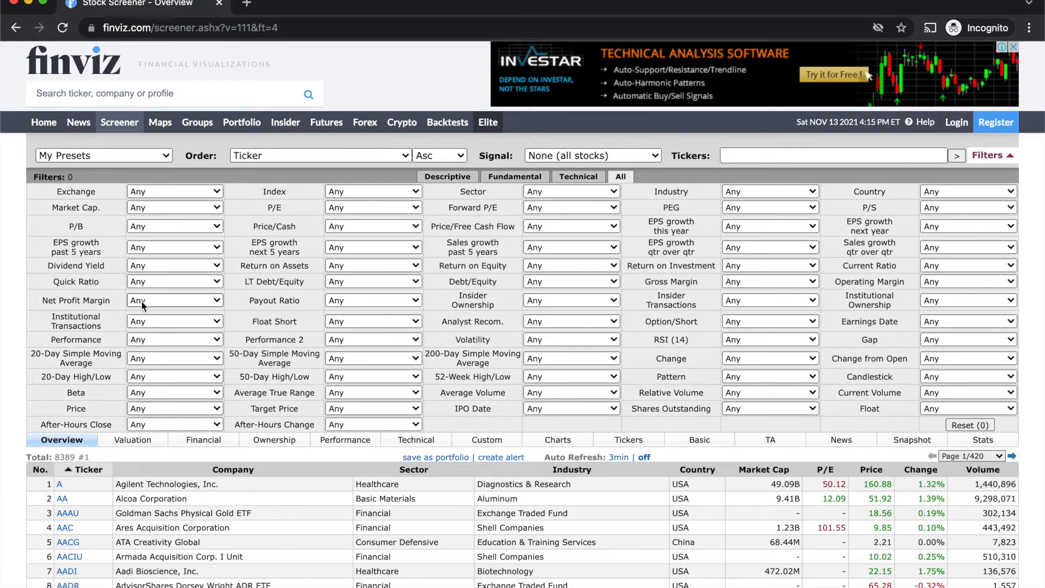
Filter the stocks by country USA and market cap +Small (over $300mln)
scroll(189, 166, down, 1)
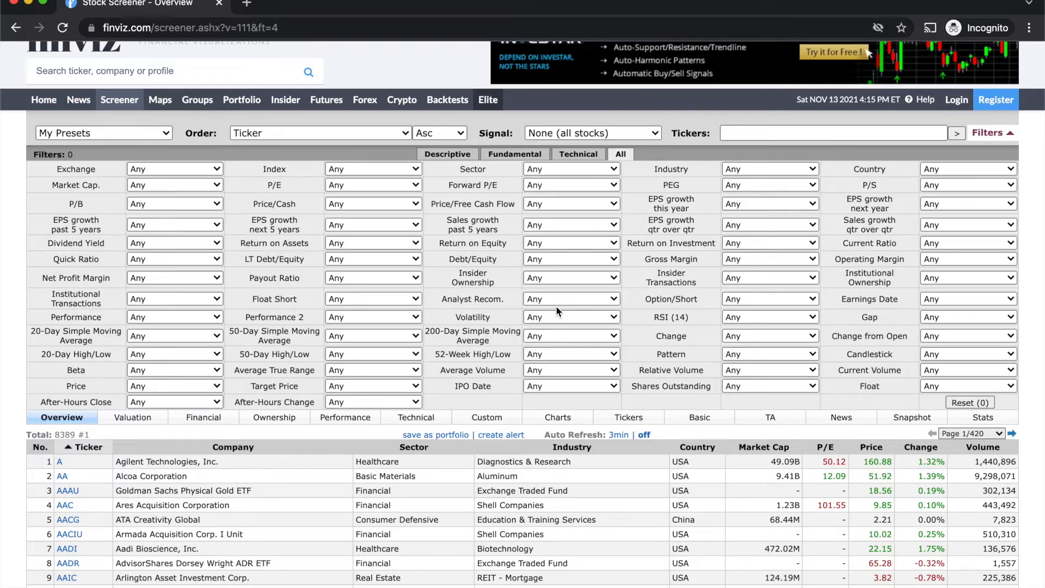
click(948, 169)
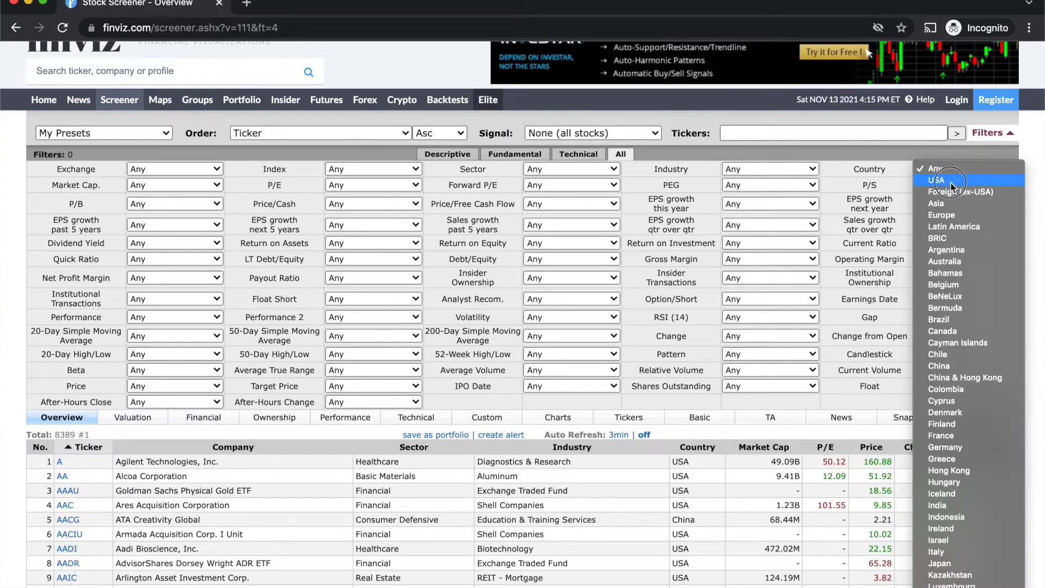
click(951, 181)
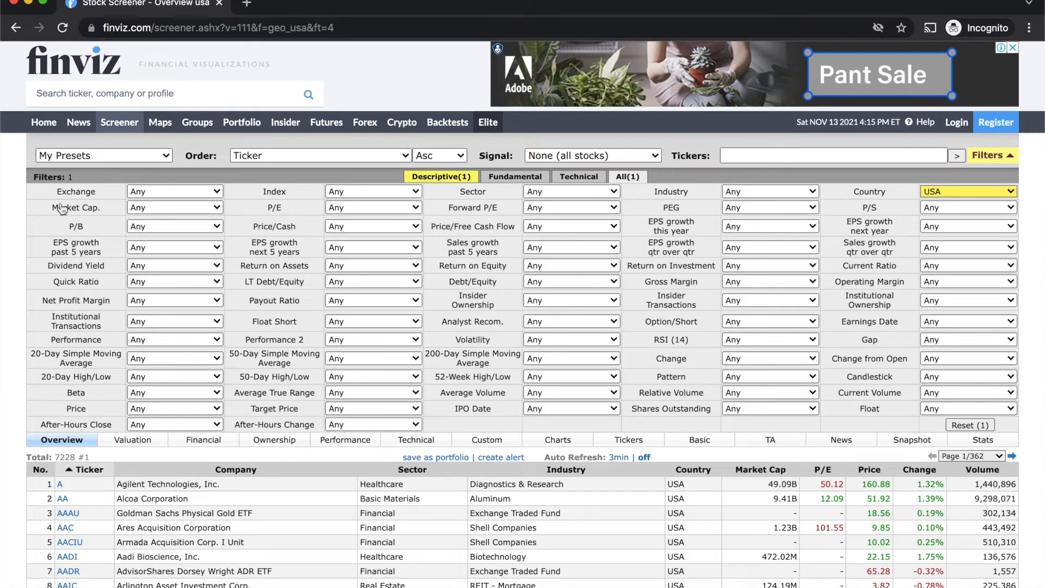
click(154, 208)
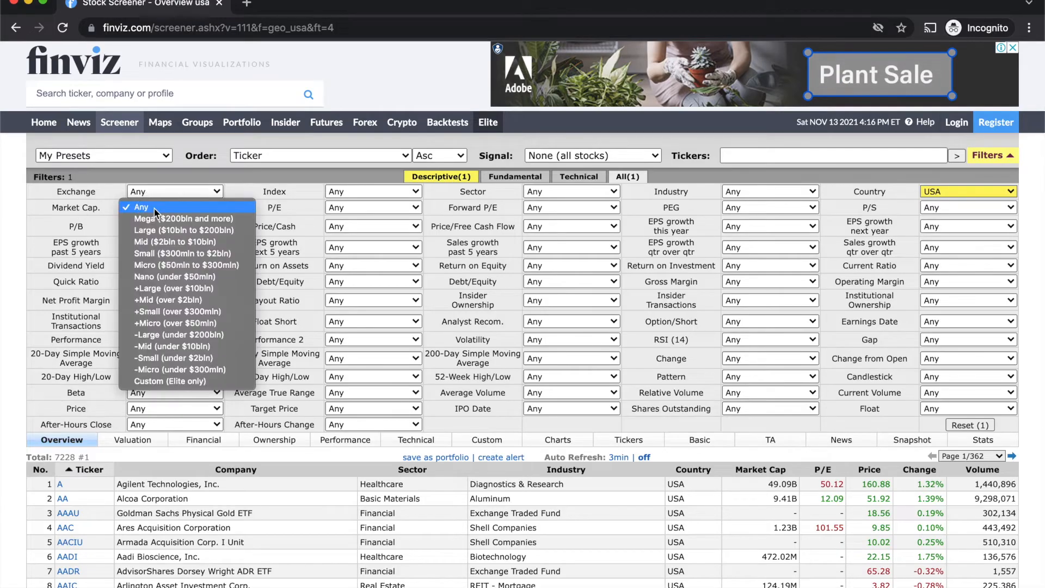
click(227, 313)
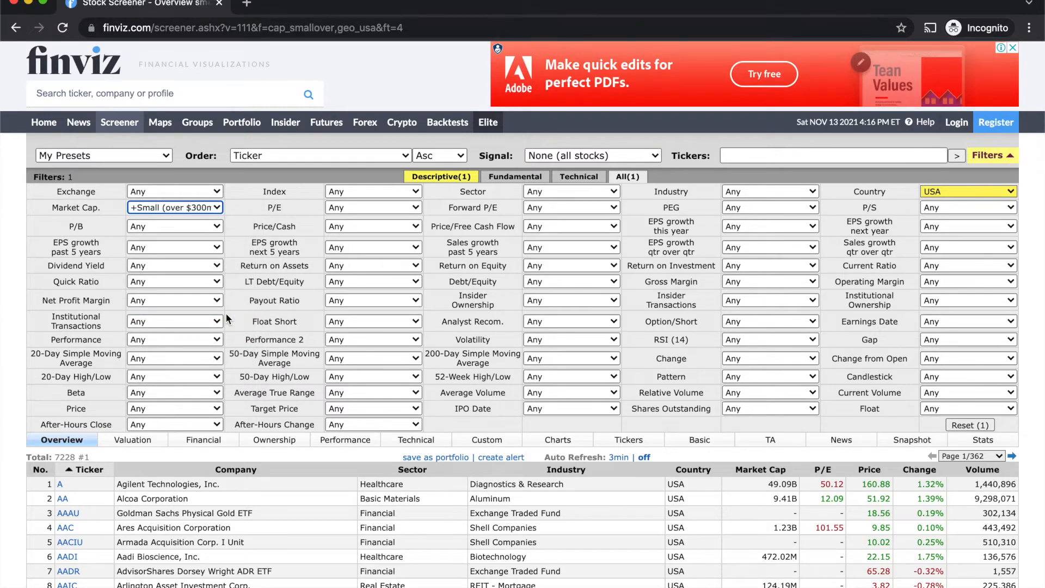
click(186, 208)
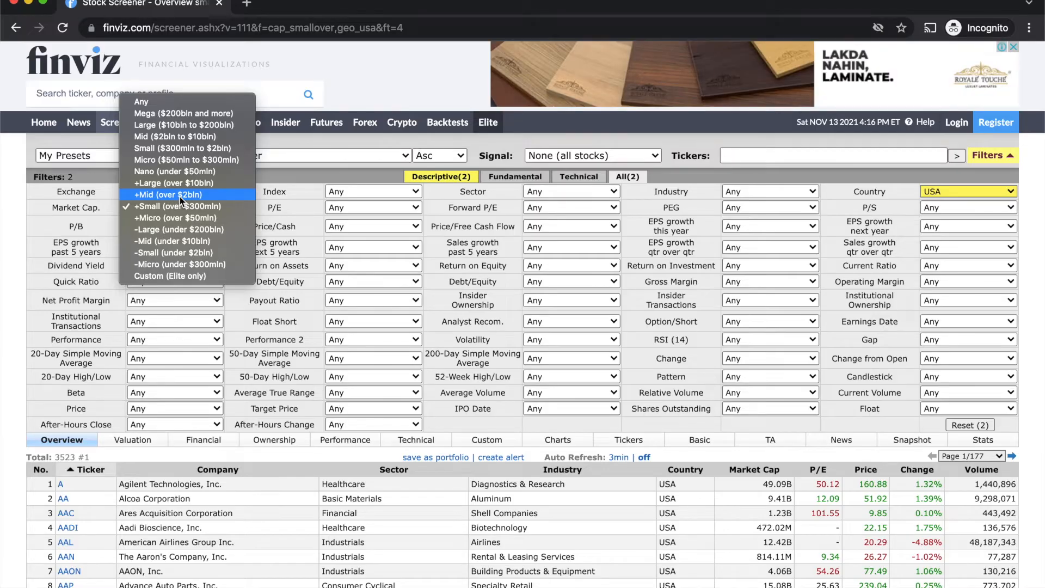
click(20, 277)
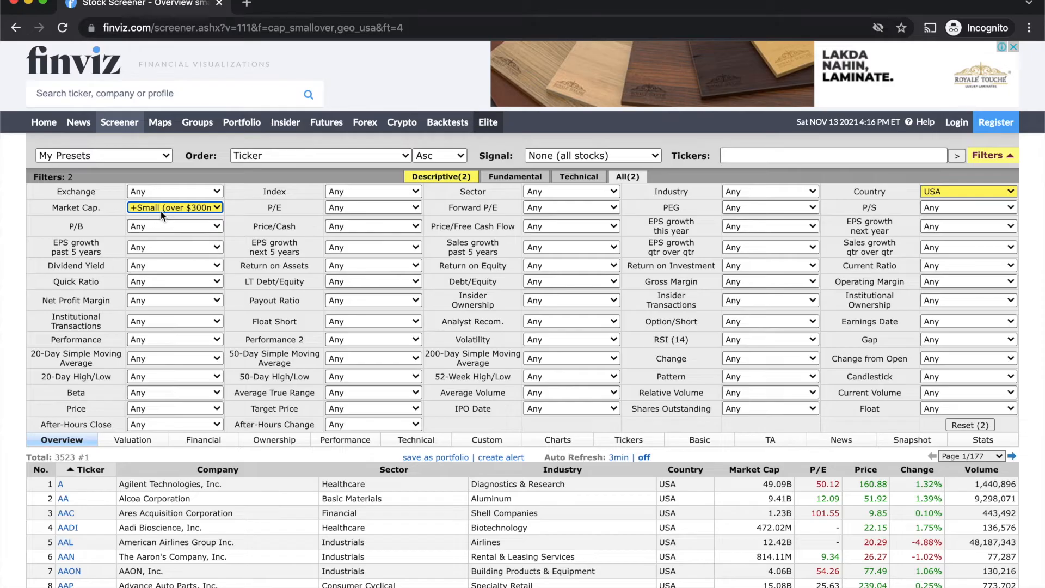
click(177, 209)
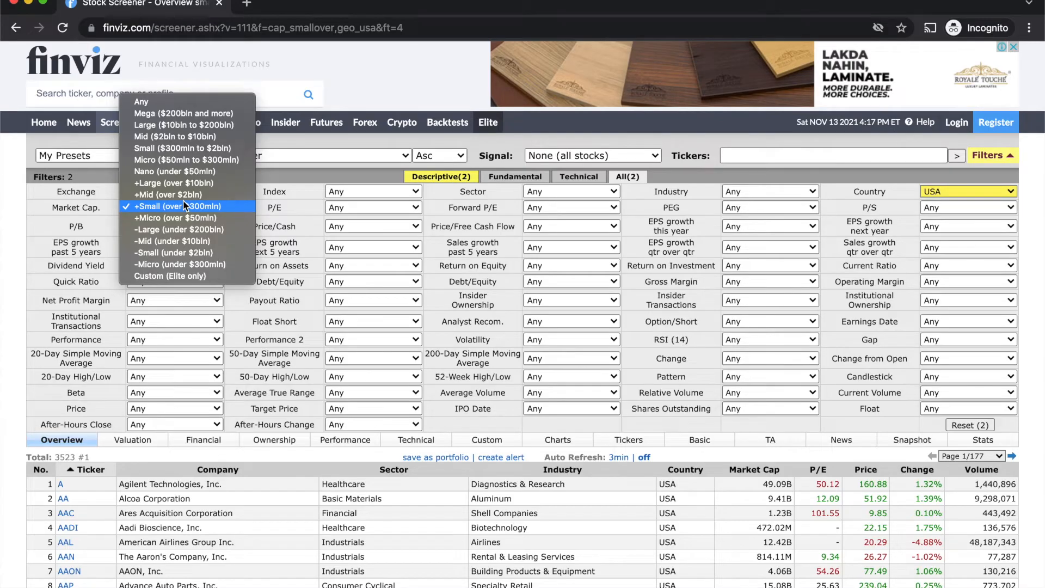
click(16, 248)
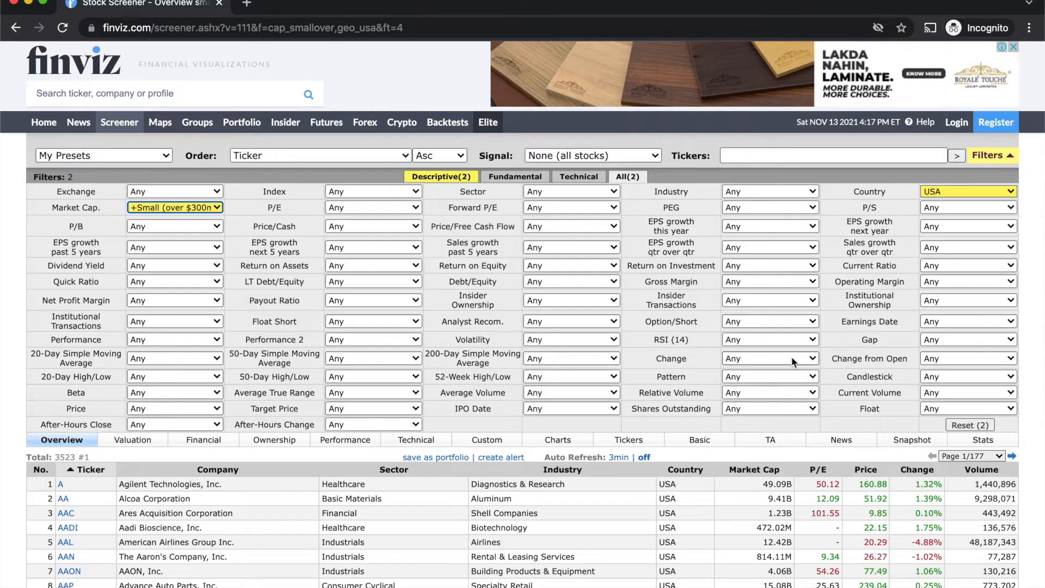
click(752, 321)
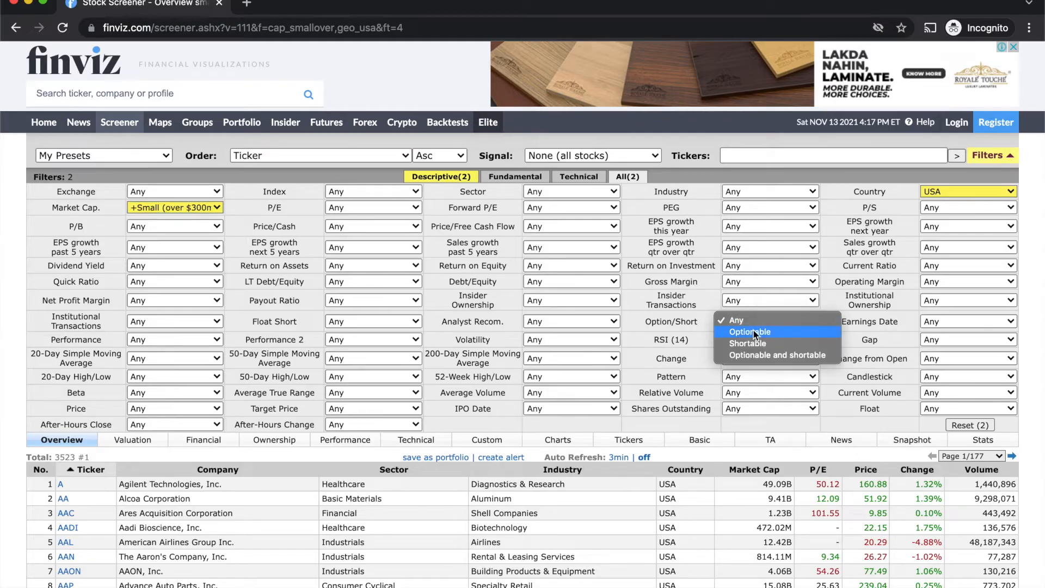
click(831, 187)
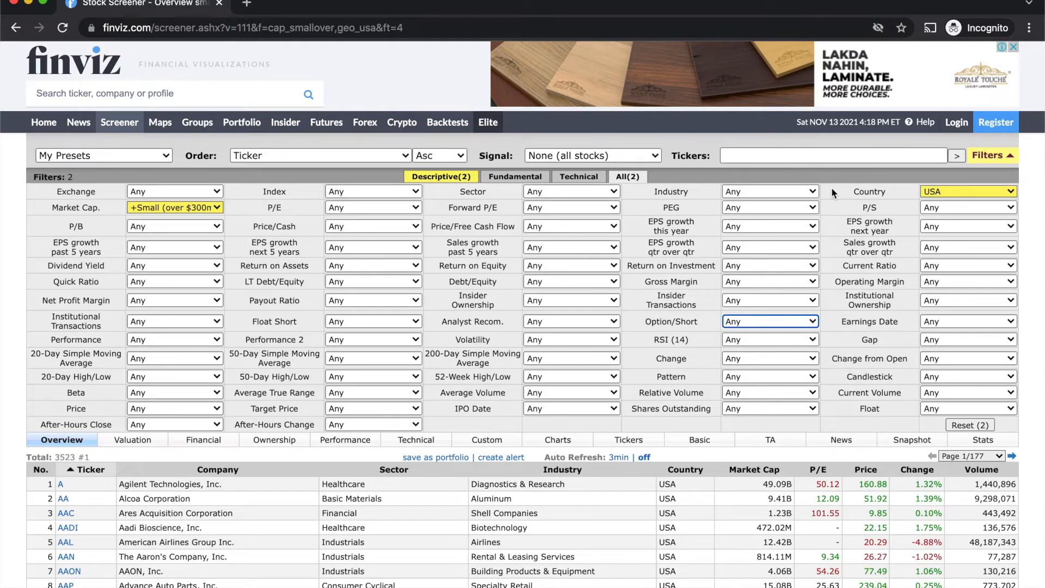
Set the Average Volume filter to Over 200K
click(564, 399)
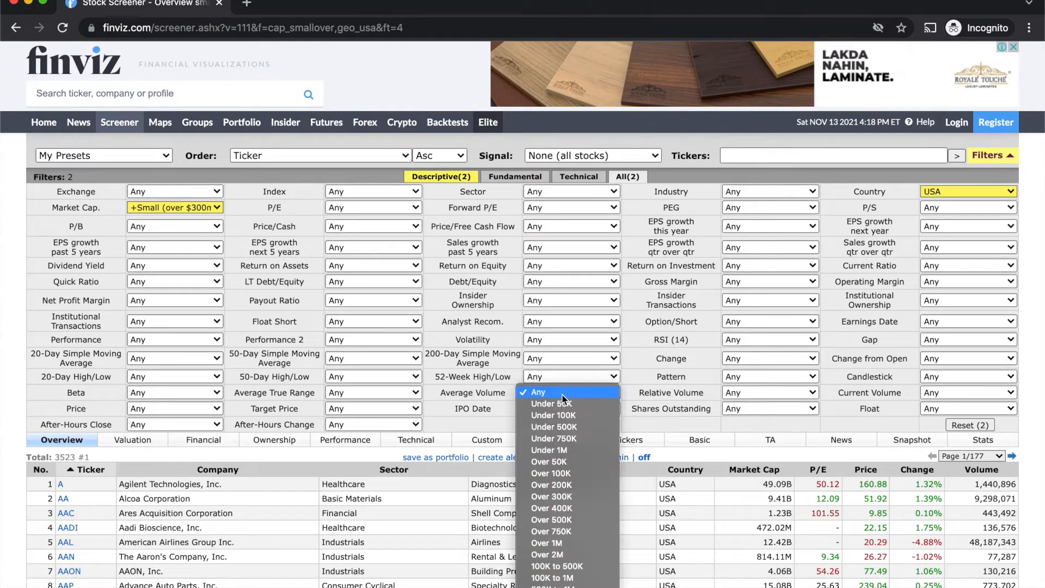
click(579, 491)
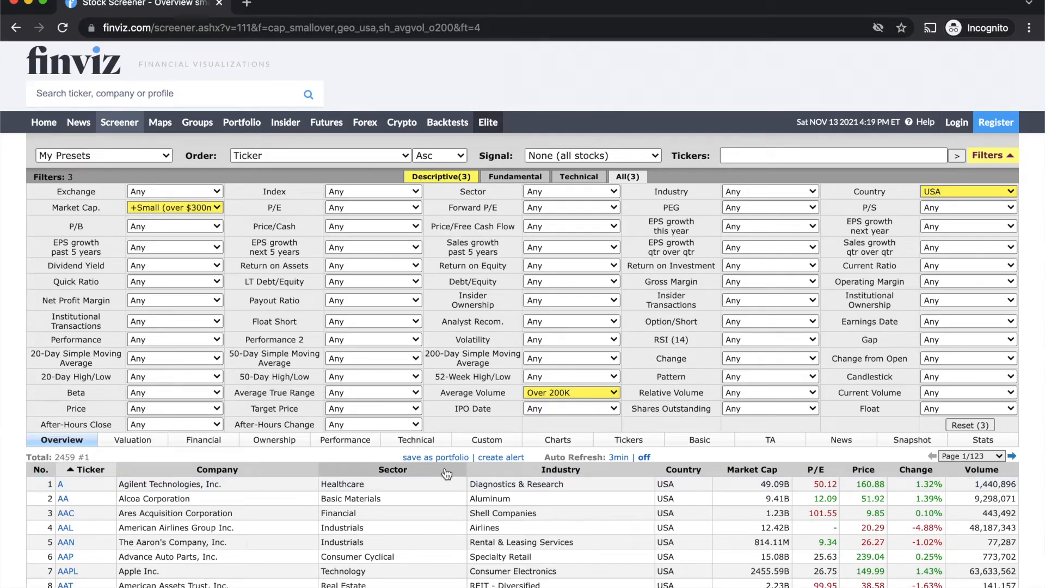
click(761, 325)
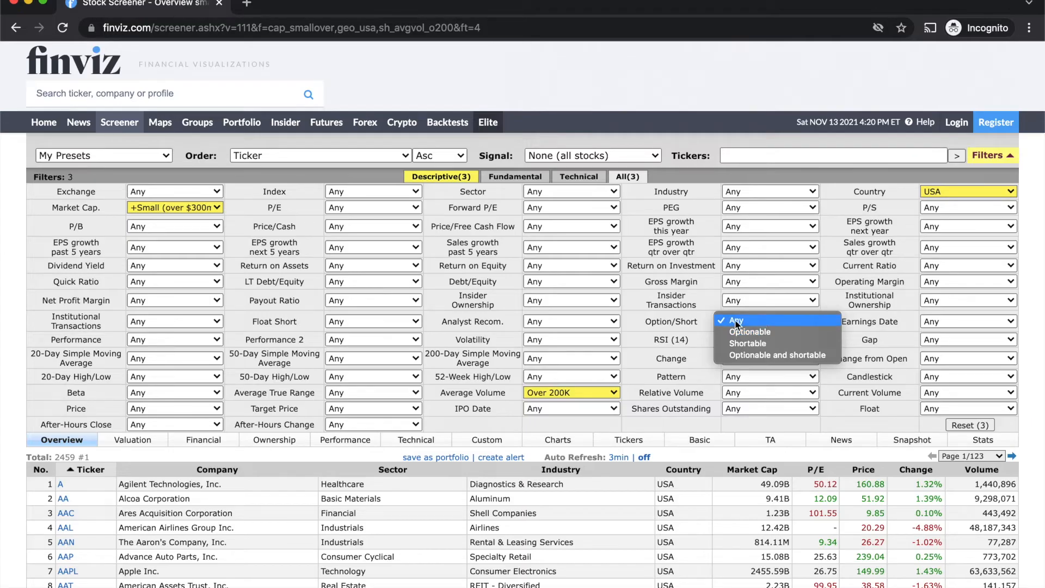
click(637, 308)
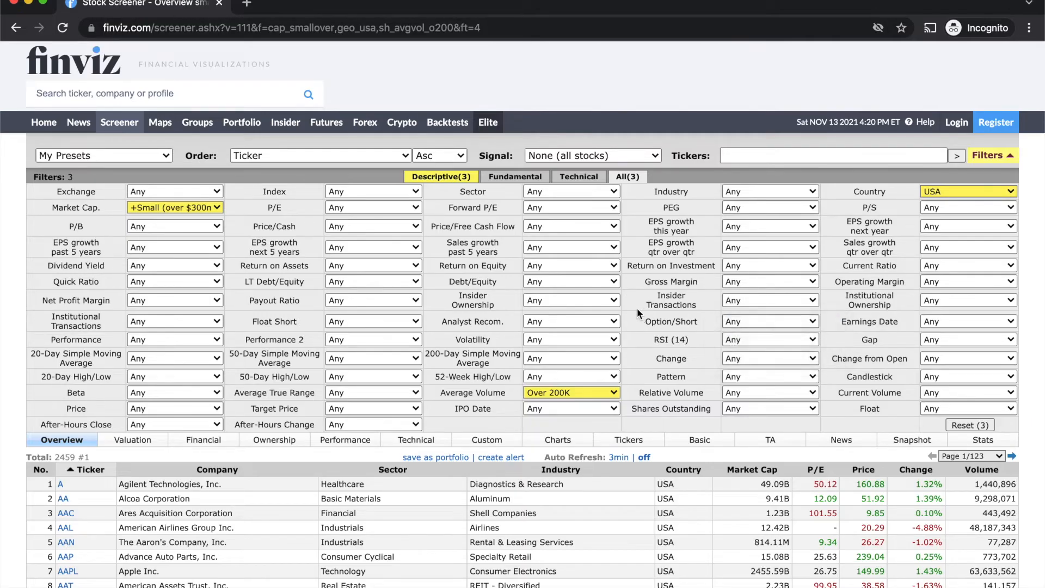
Set the Return on Assets filter to Over +10% and the P/E filter to Low (<15)
mouse_move(464, 288)
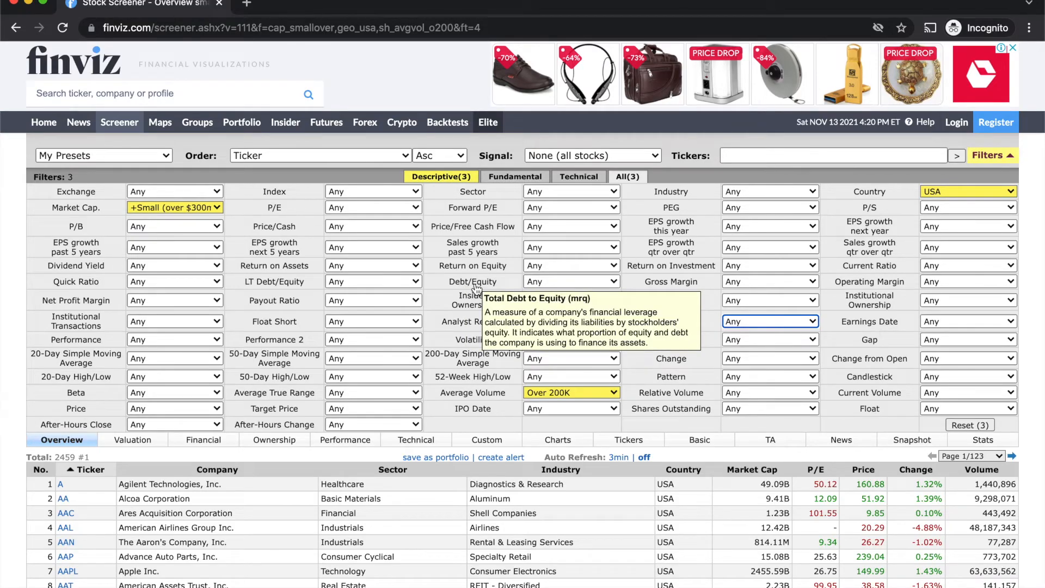
click(347, 264)
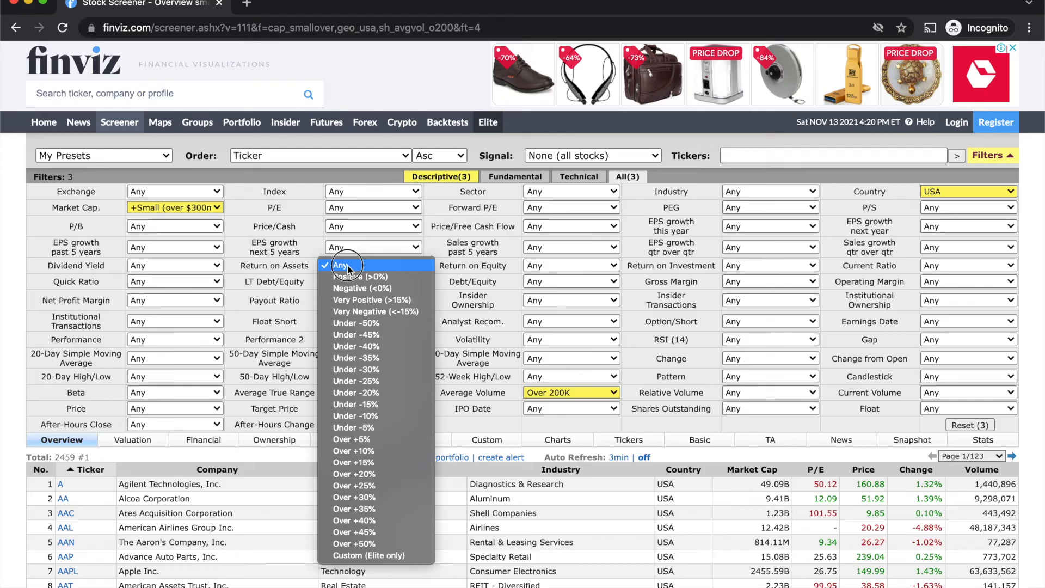
click(387, 452)
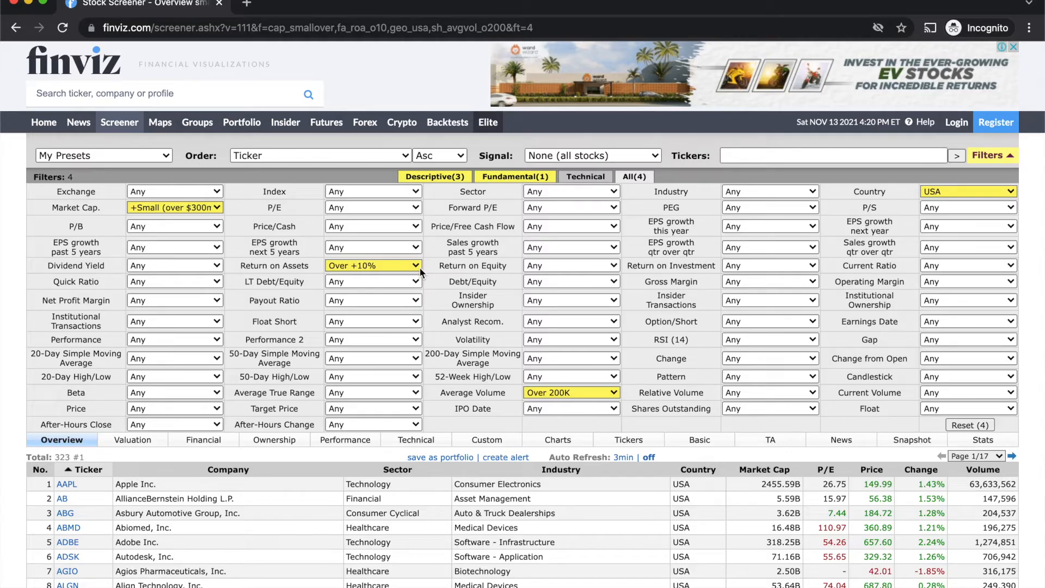
click(401, 209)
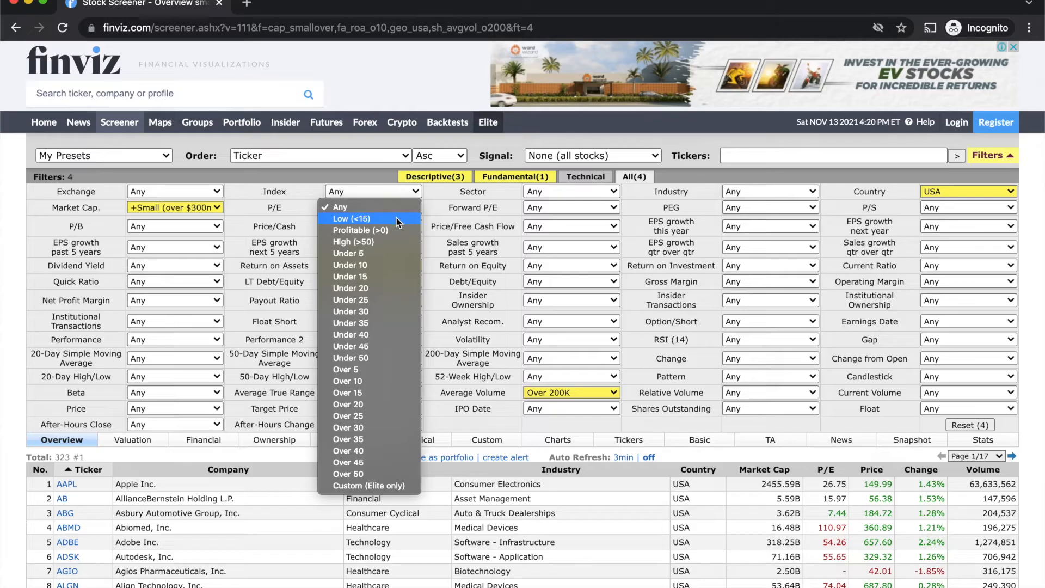
click(400, 219)
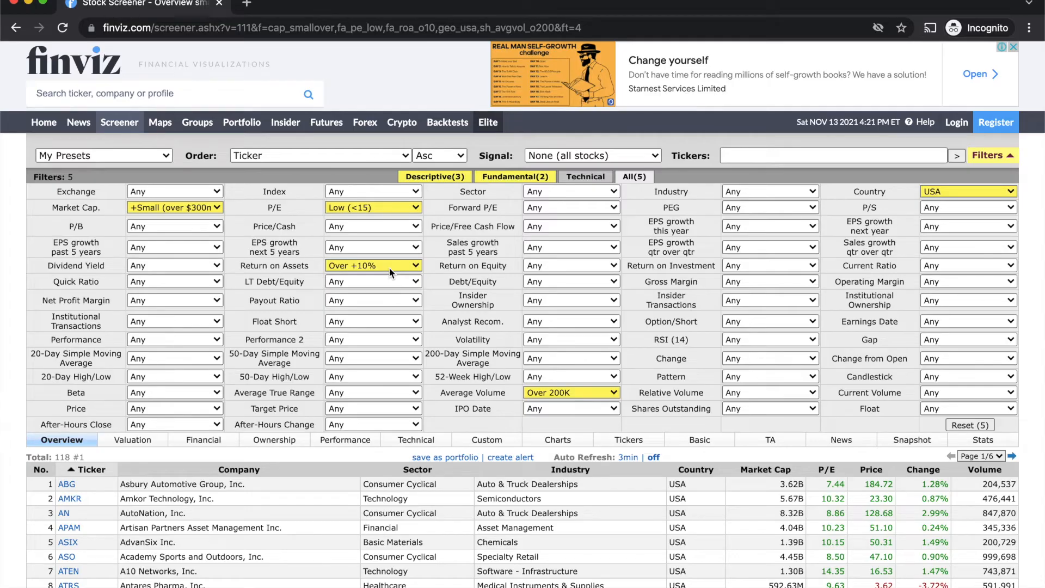
Try the P/E filter at Under 20 and return it to Low (<15)
click(381, 207)
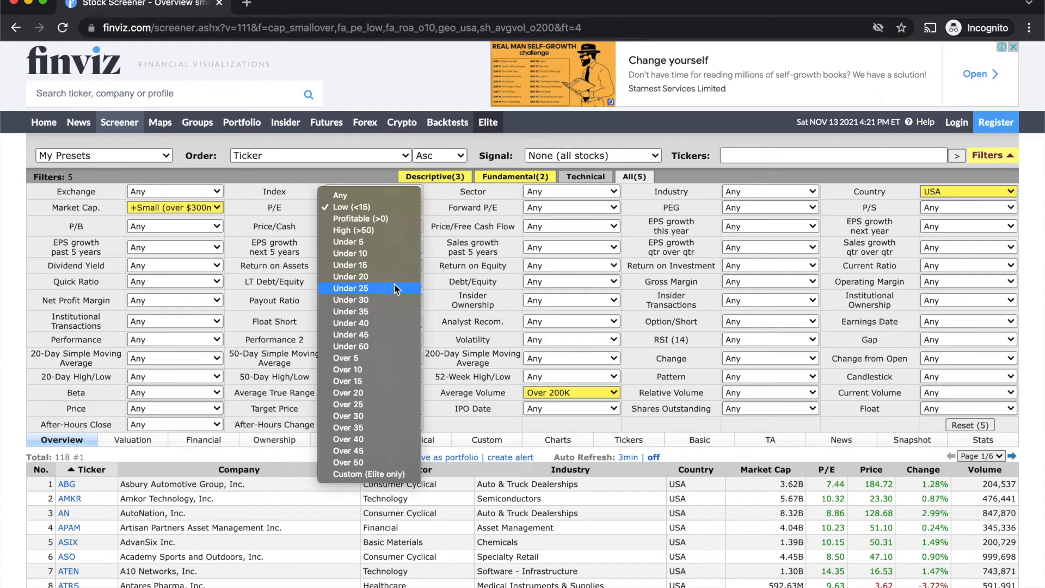
key(Escape)
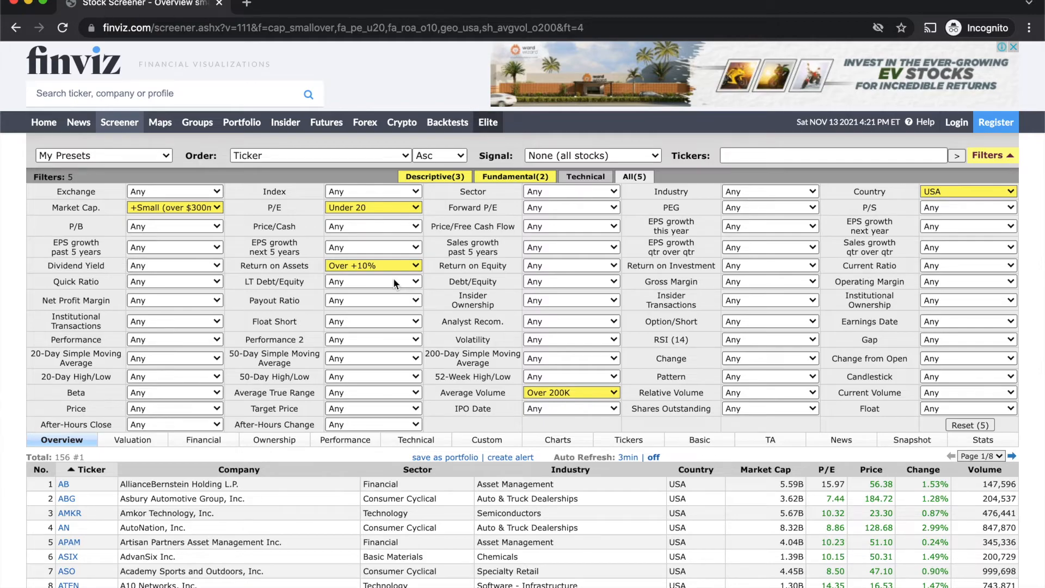
click(365, 207)
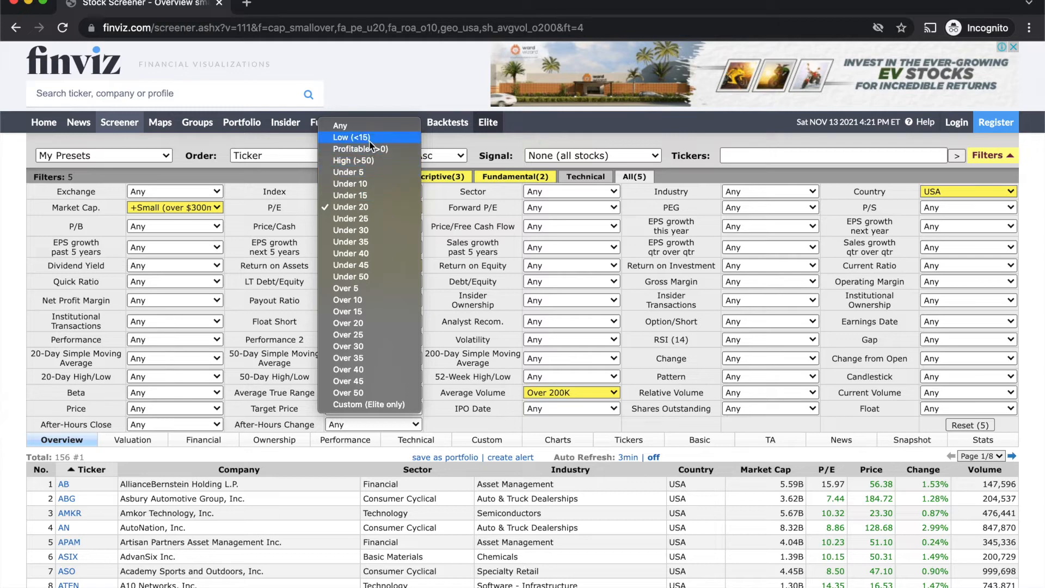
click(351, 137)
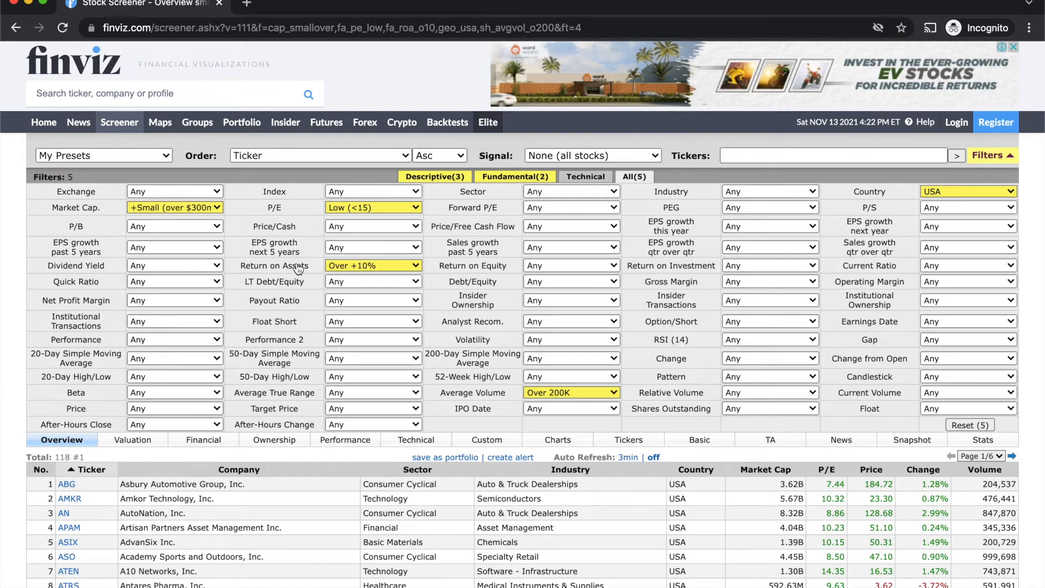
Set both the past-5-years sales growth and the past-5-years EPS growth filters to Over 10%
click(502, 181)
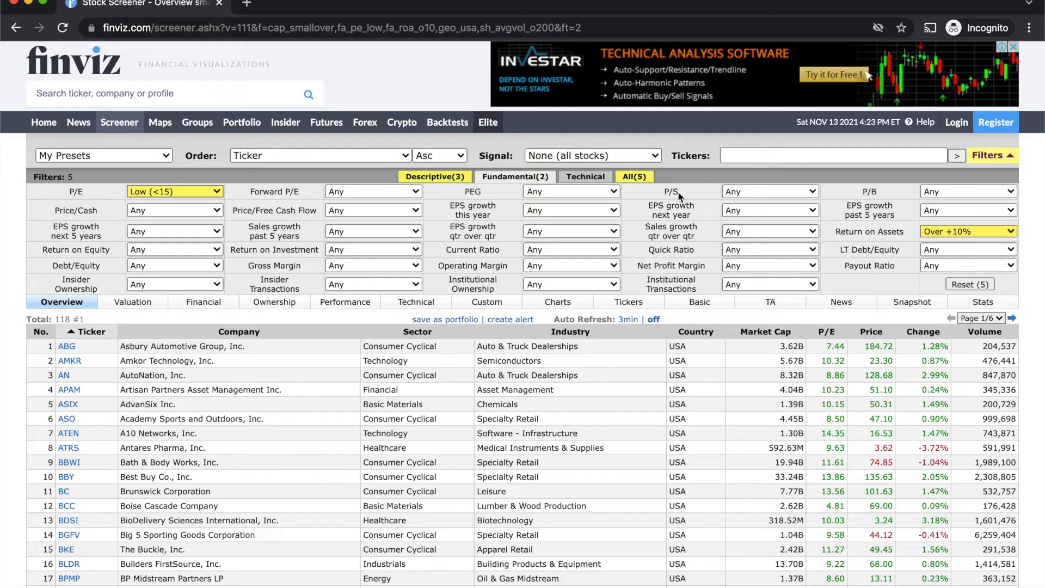
click(637, 177)
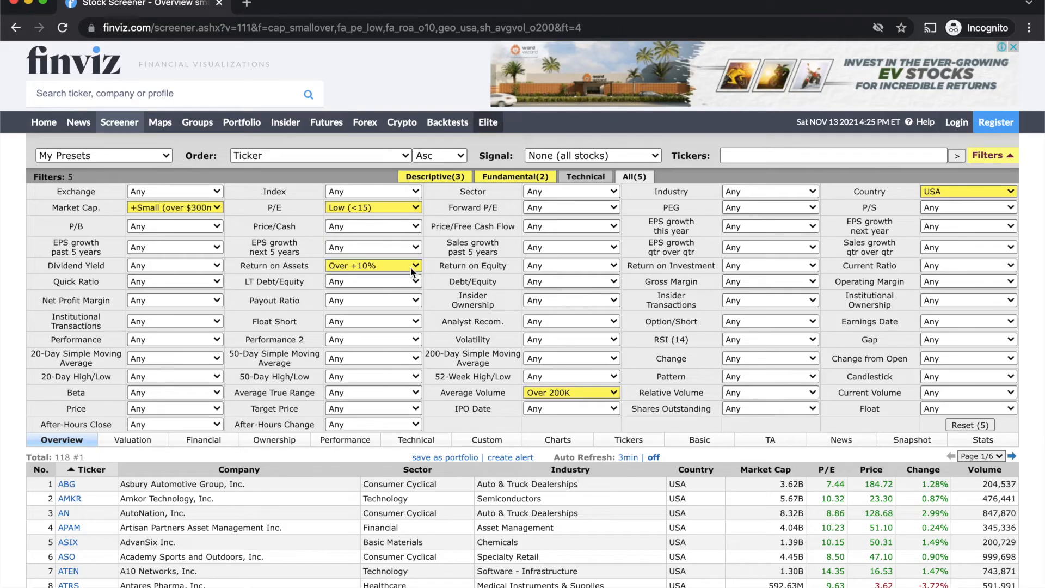
click(539, 248)
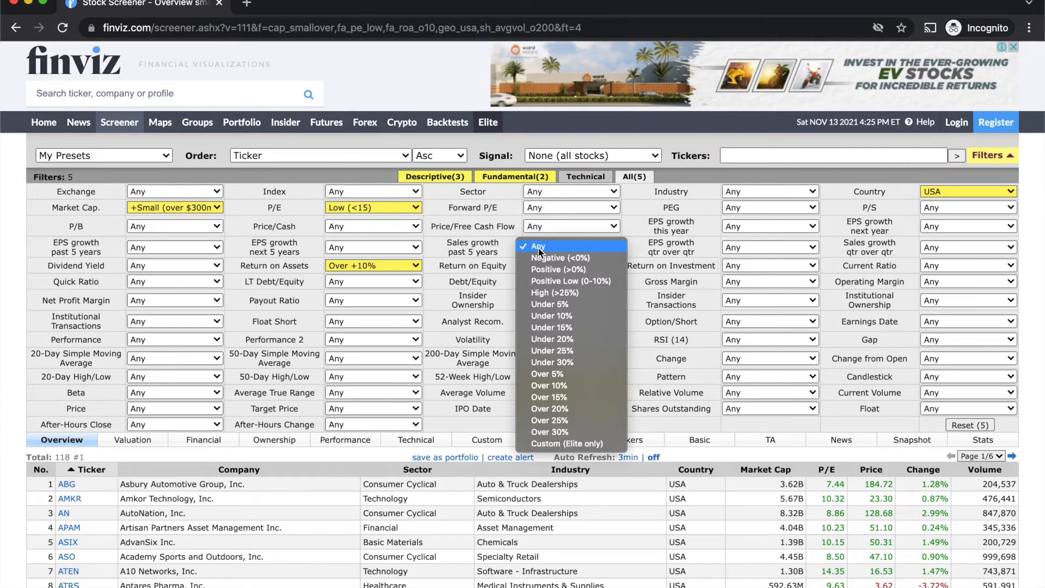
click(551, 386)
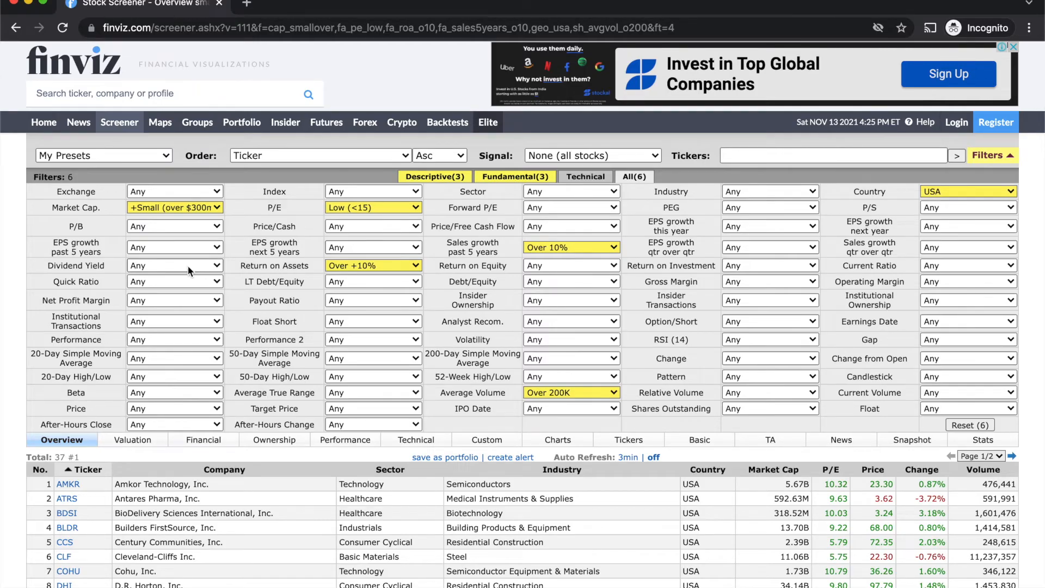
click(188, 248)
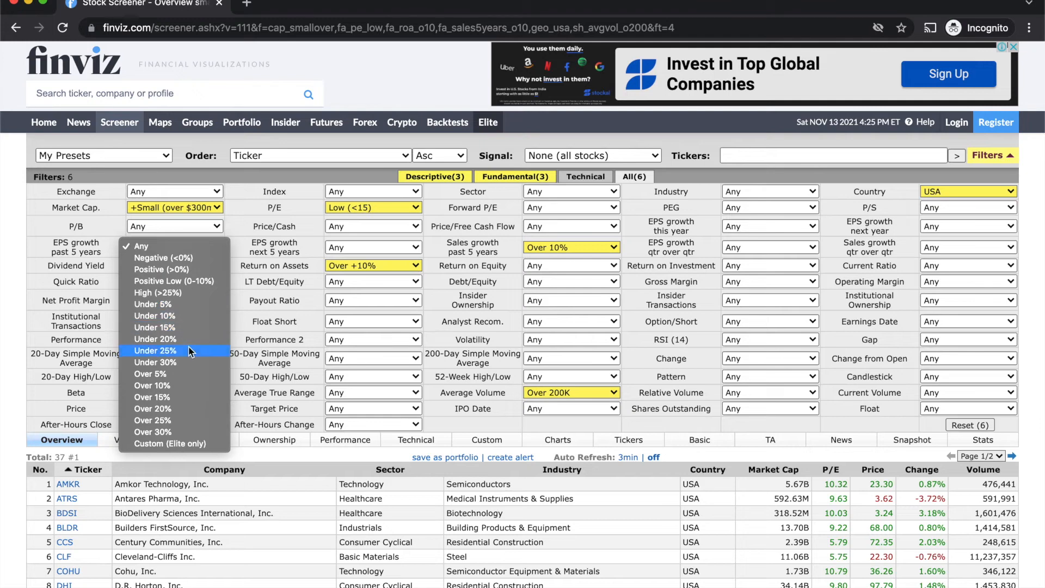
click(191, 386)
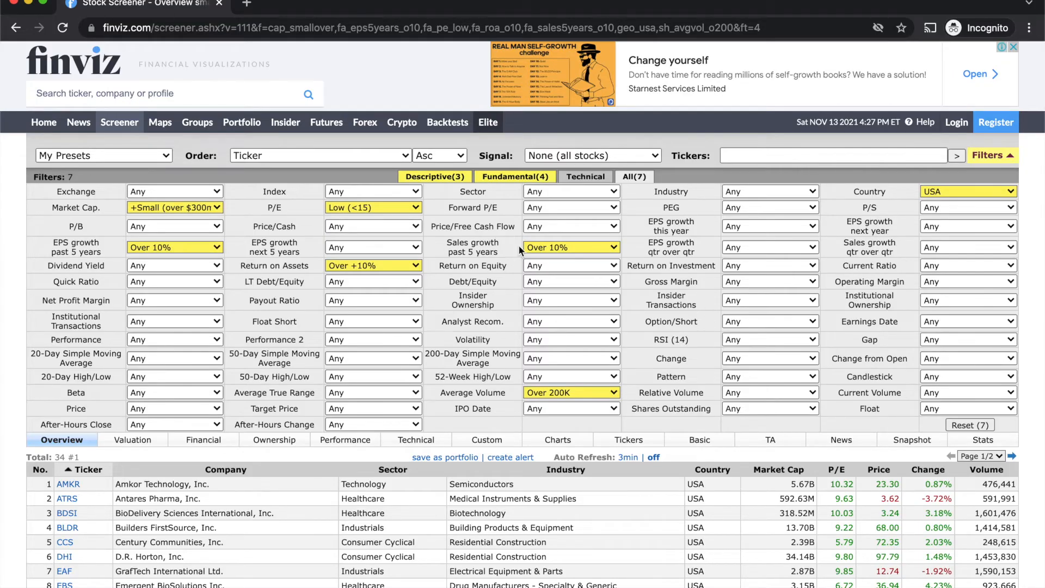
Check the definition of Current Ratio and set its filter to Over 1
scroll(291, 365, down, 1)
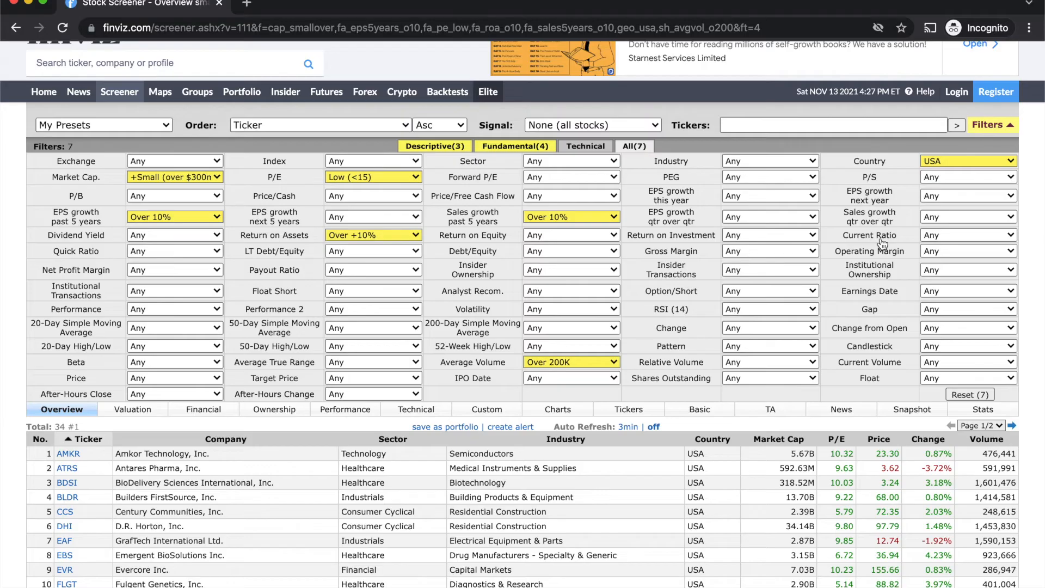
mouse_move(882, 244)
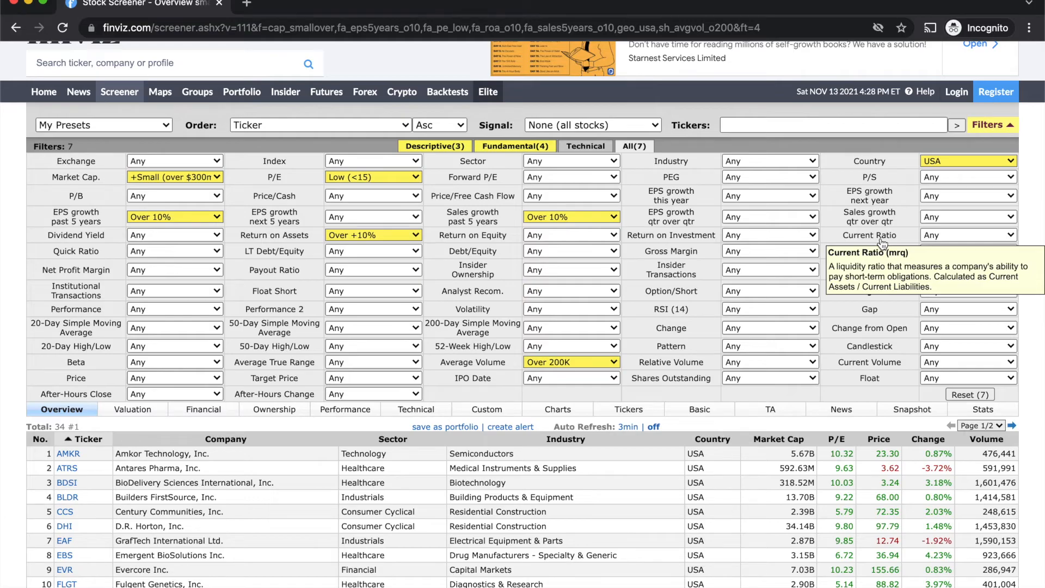
click(948, 235)
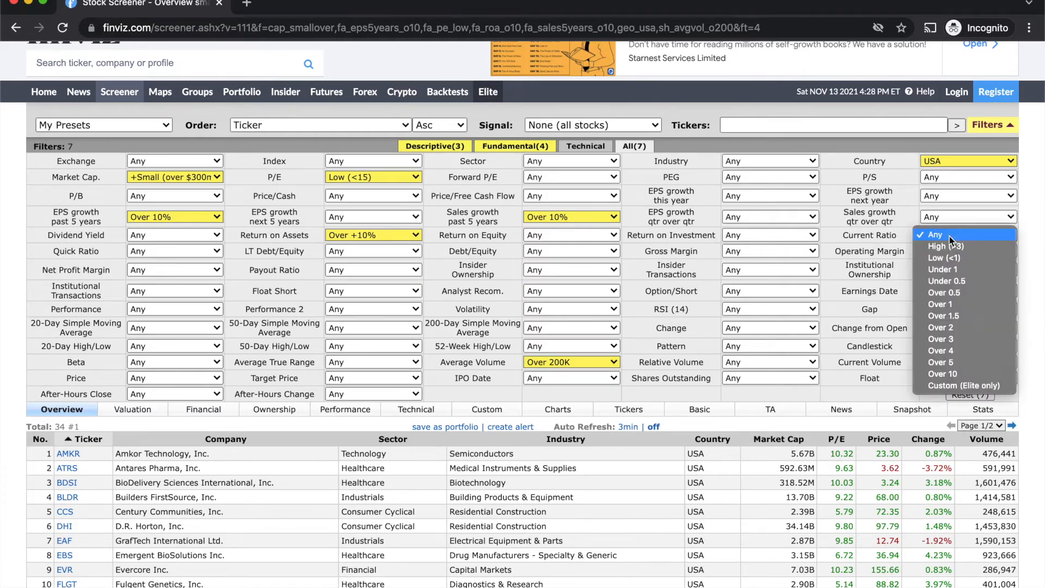
click(972, 305)
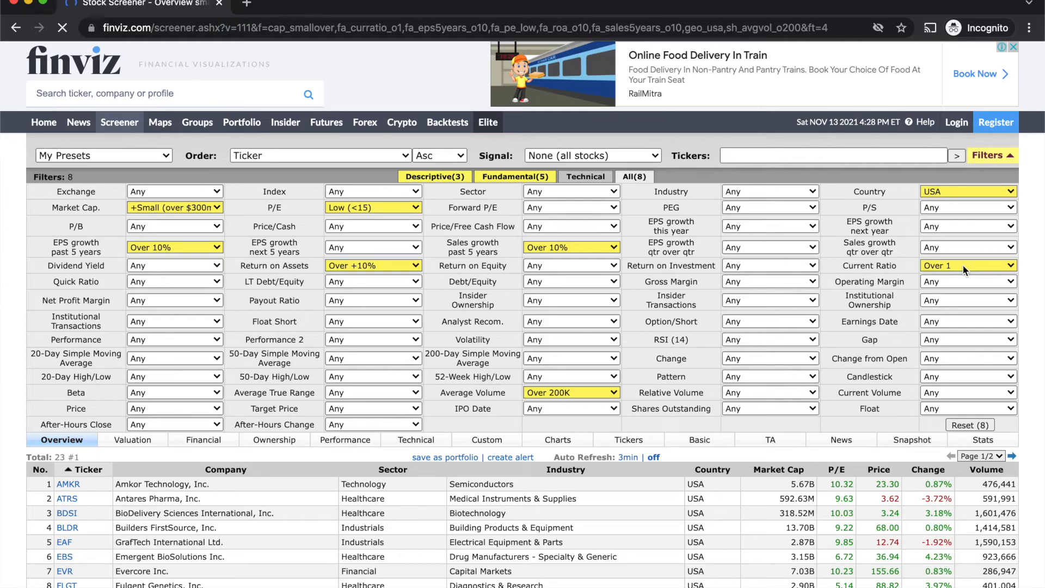
Reset the Current Ratio filter to Any and look over the list of matching stocks
click(962, 270)
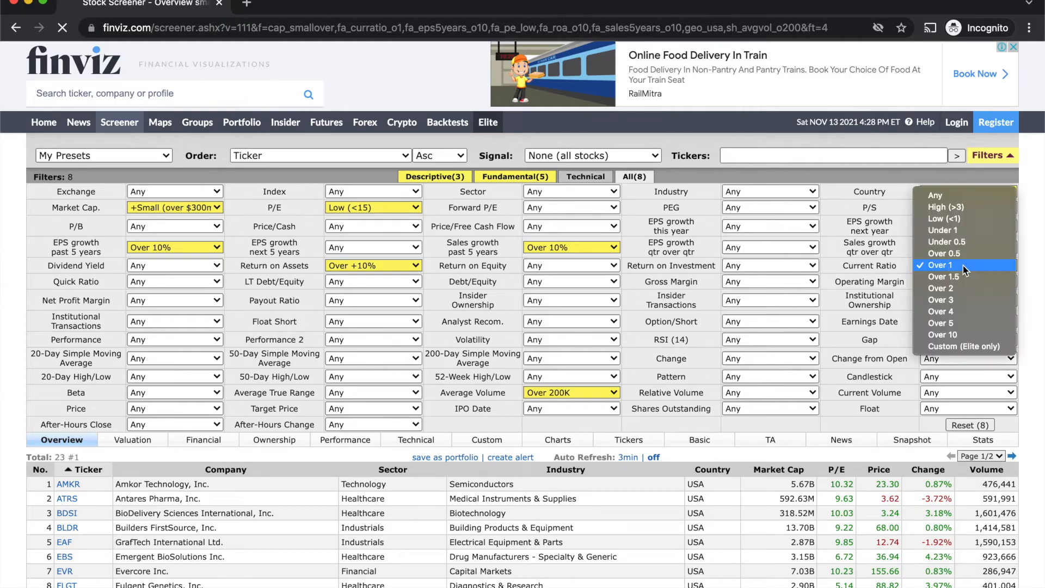
click(946, 203)
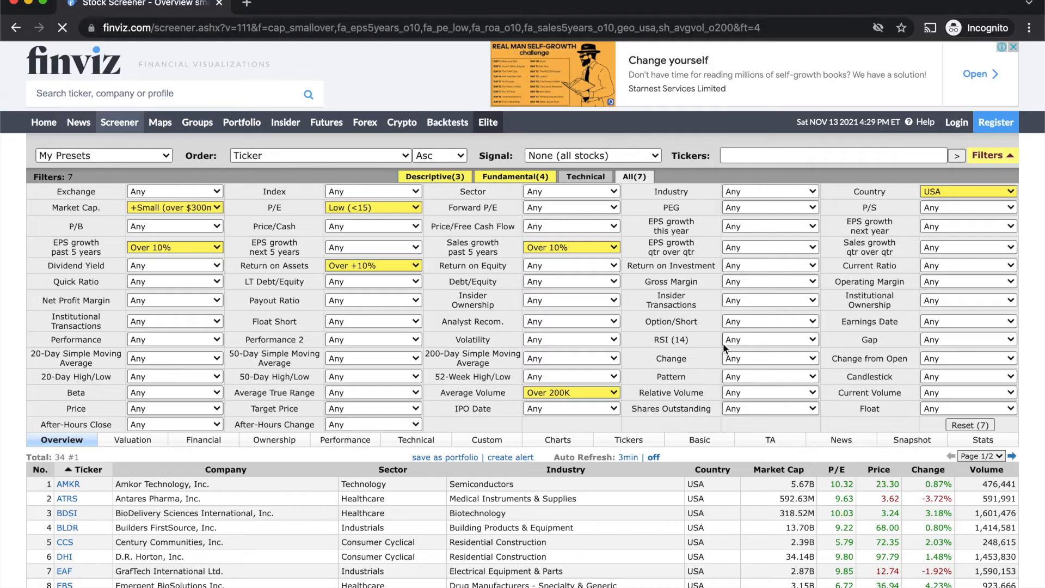
scroll(355, 270, down, 3)
scroll(354, 270, down, 2)
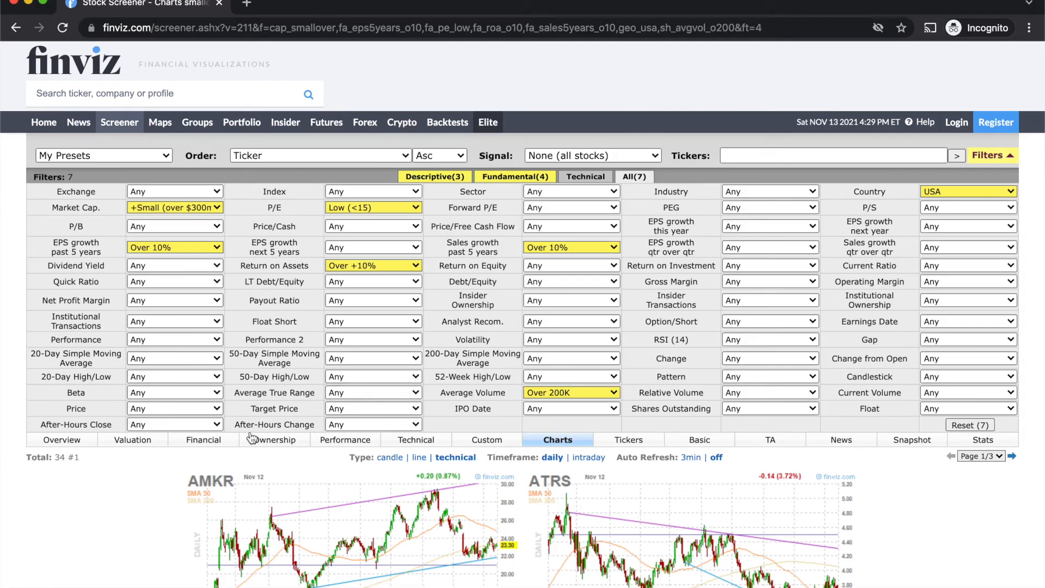
Display the matching stocks as weekly candle charts and browse through the first page of charts
click(388, 458)
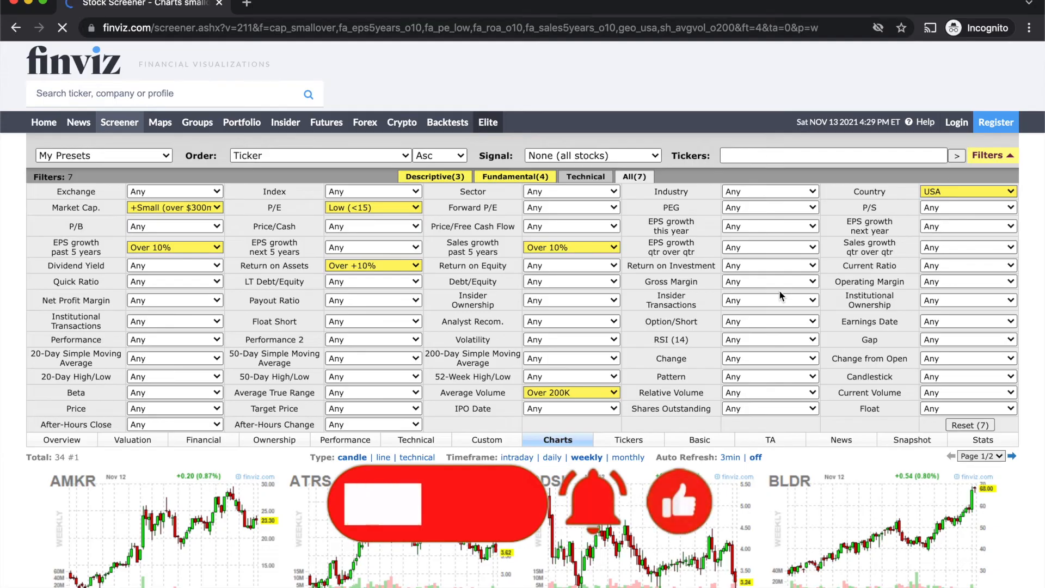
scroll(779, 296, down, 5)
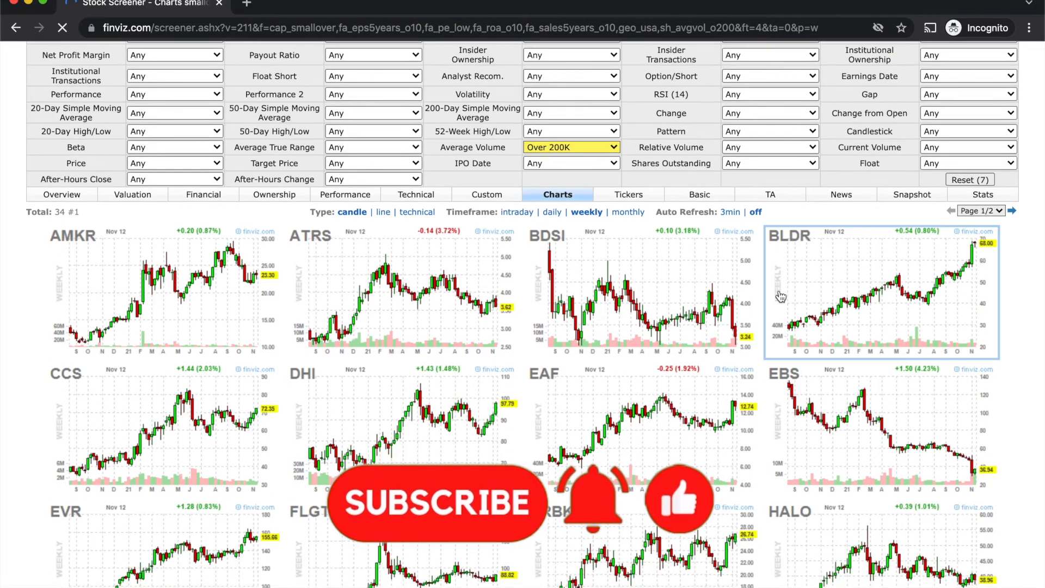
scroll(781, 297, down, 2)
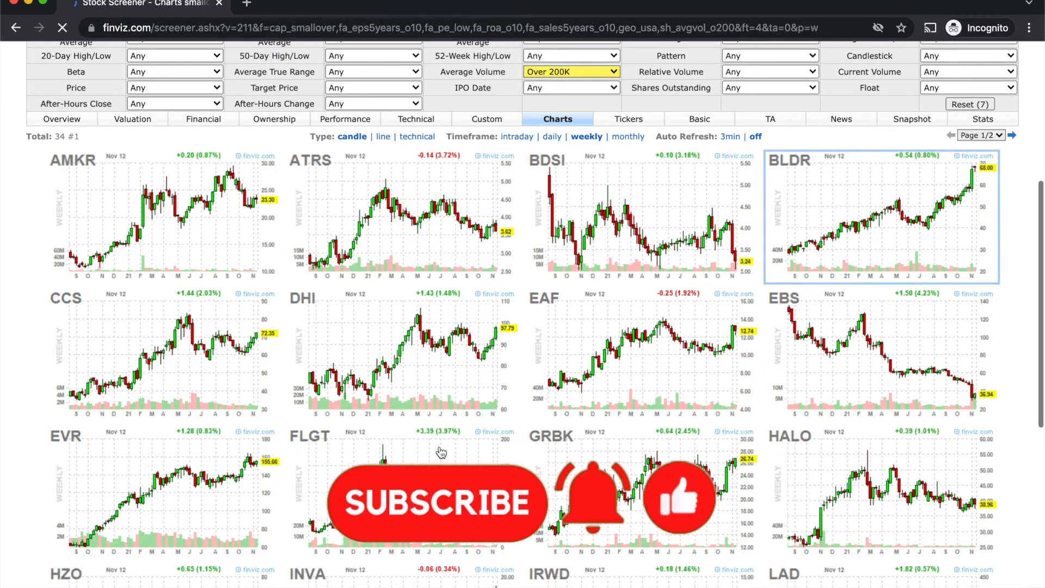
scroll(722, 277, down, 7)
scroll(722, 277, down, 3)
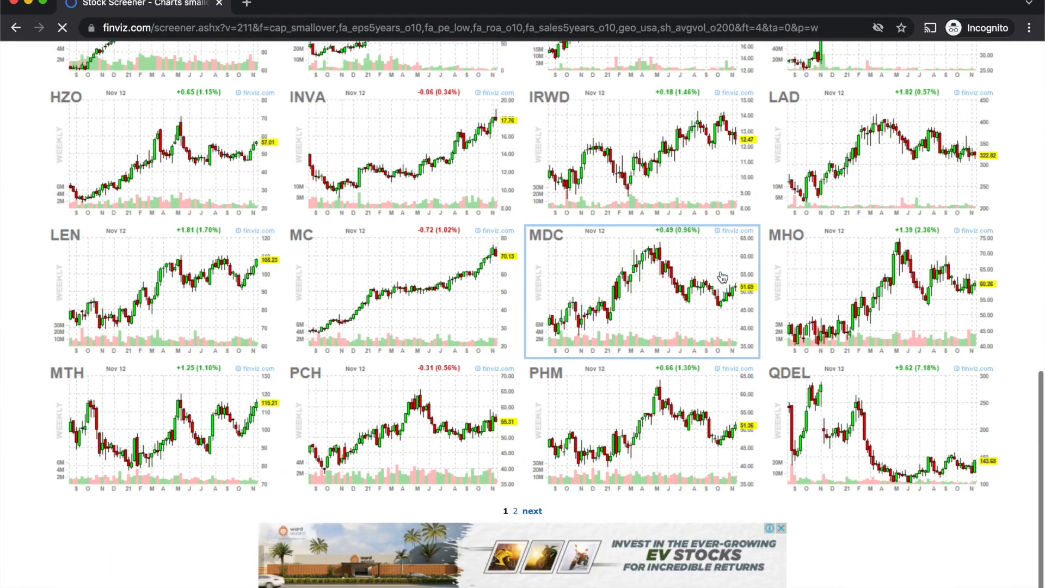
scroll(721, 277, up, 7)
scroll(722, 277, up, 8)
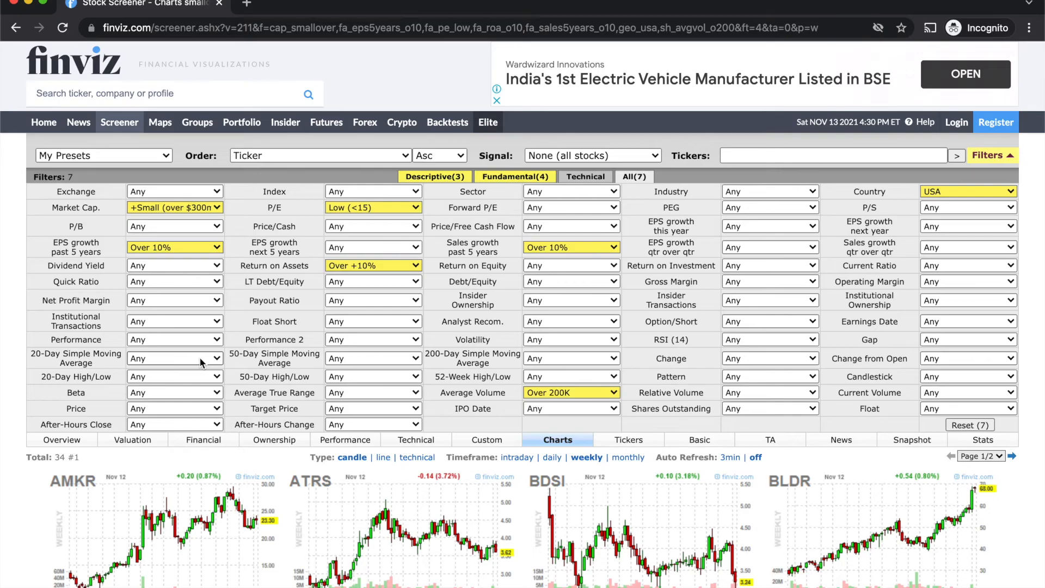
Set the Target Price filter to Above Price and look over the charts of the matching stocks
scroll(203, 362, down, 2)
scroll(202, 363, down, 1)
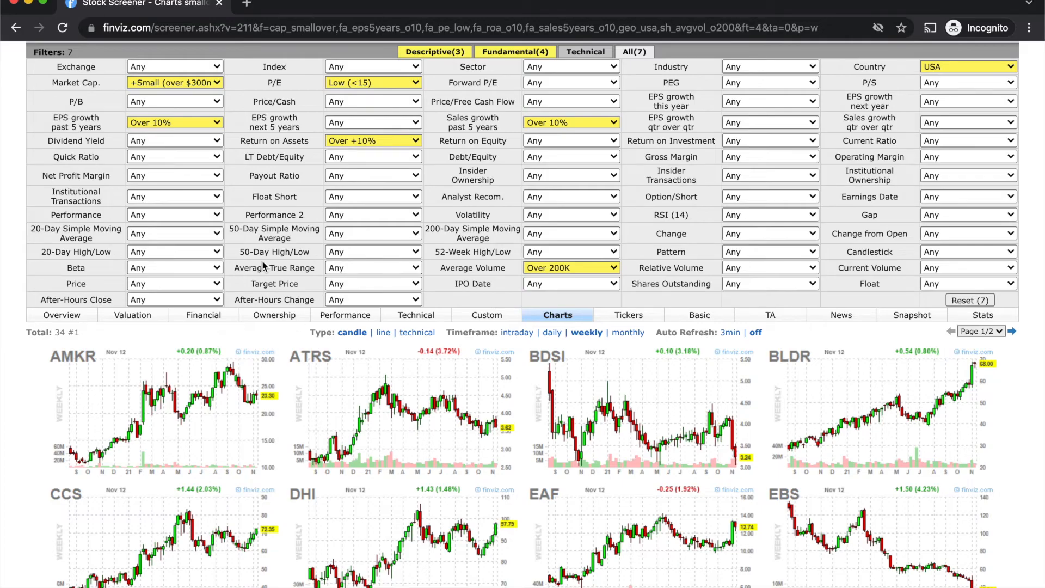
scroll(266, 268, down, 1)
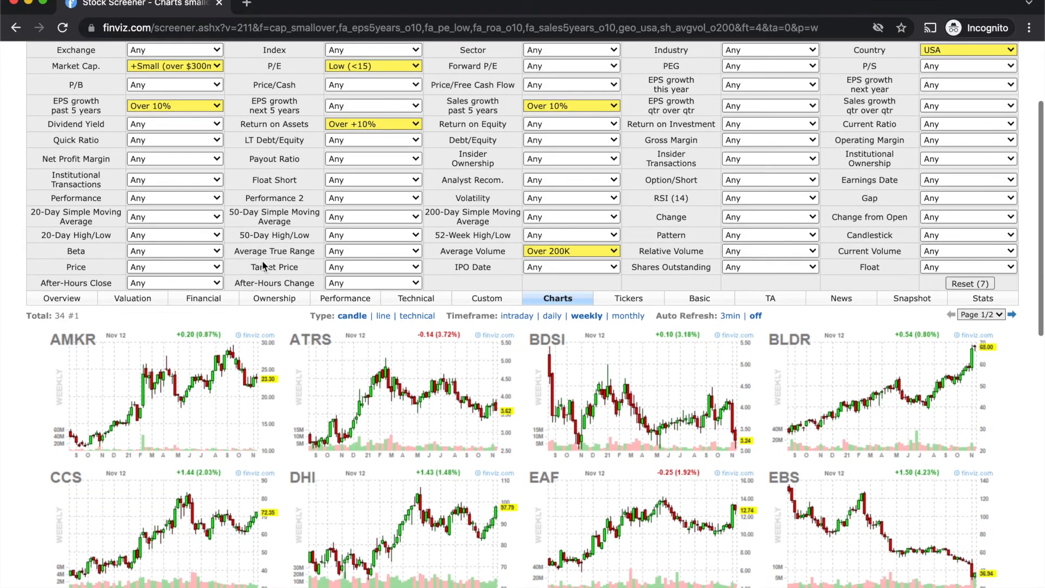
click(361, 267)
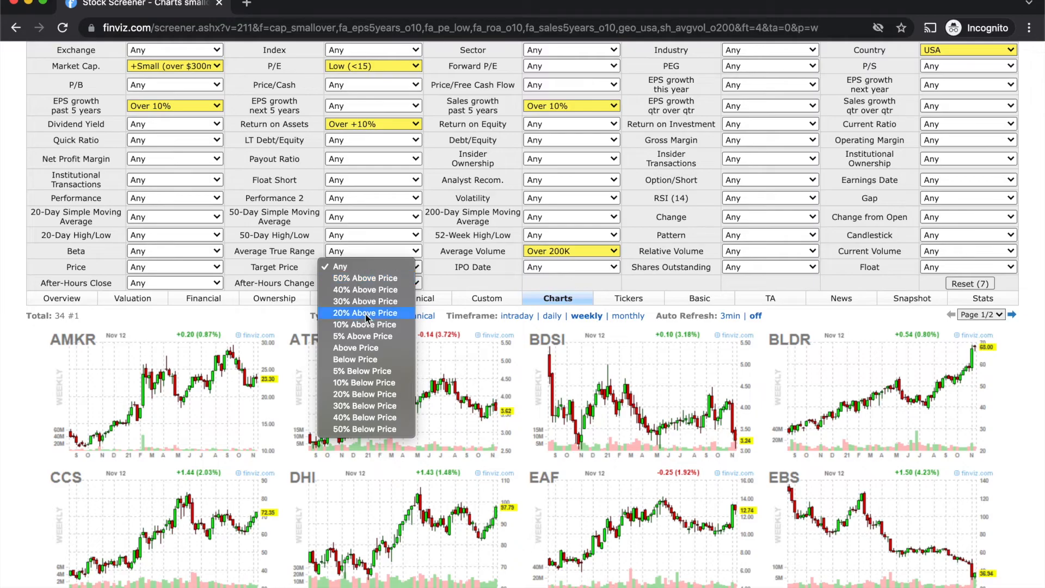
click(374, 347)
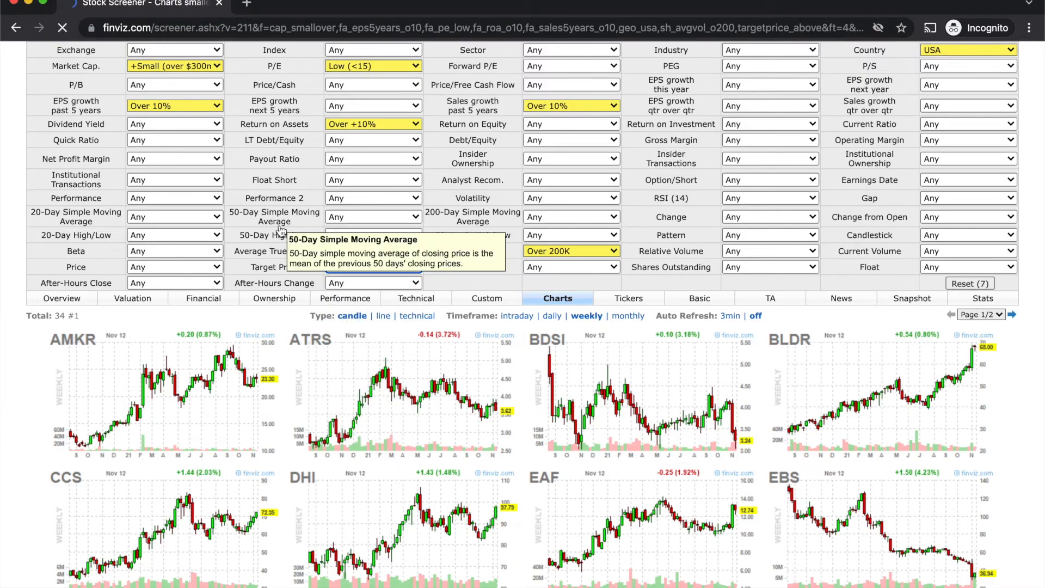
scroll(55, 408, down, 3)
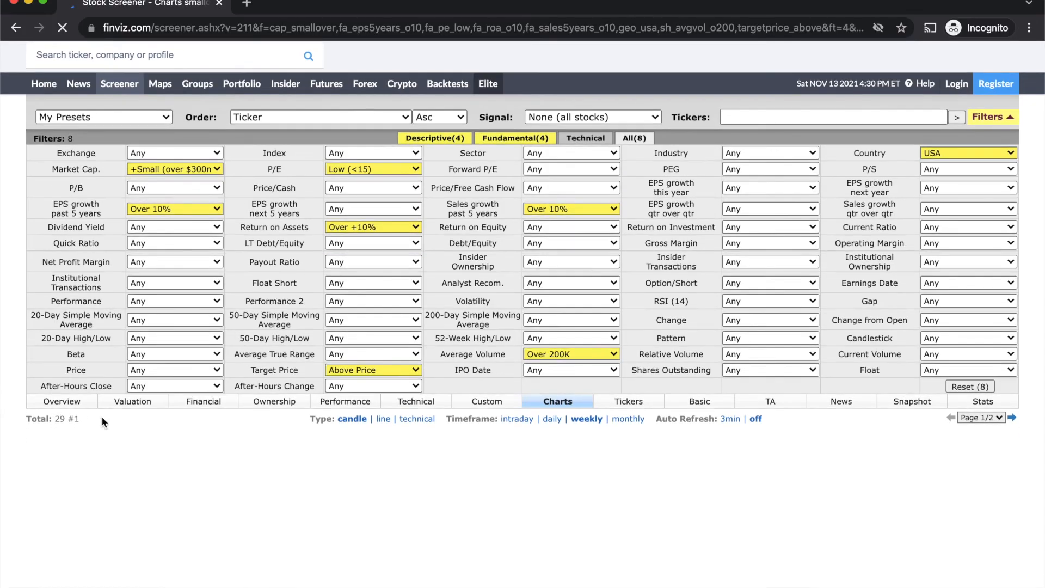
scroll(3, 443, down, 5)
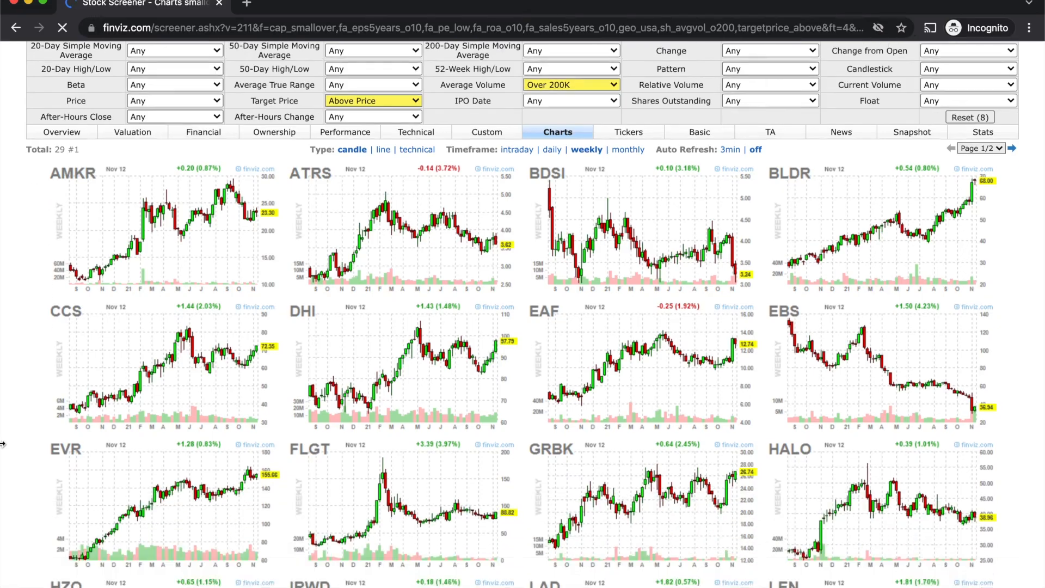
scroll(2, 443, up, 4)
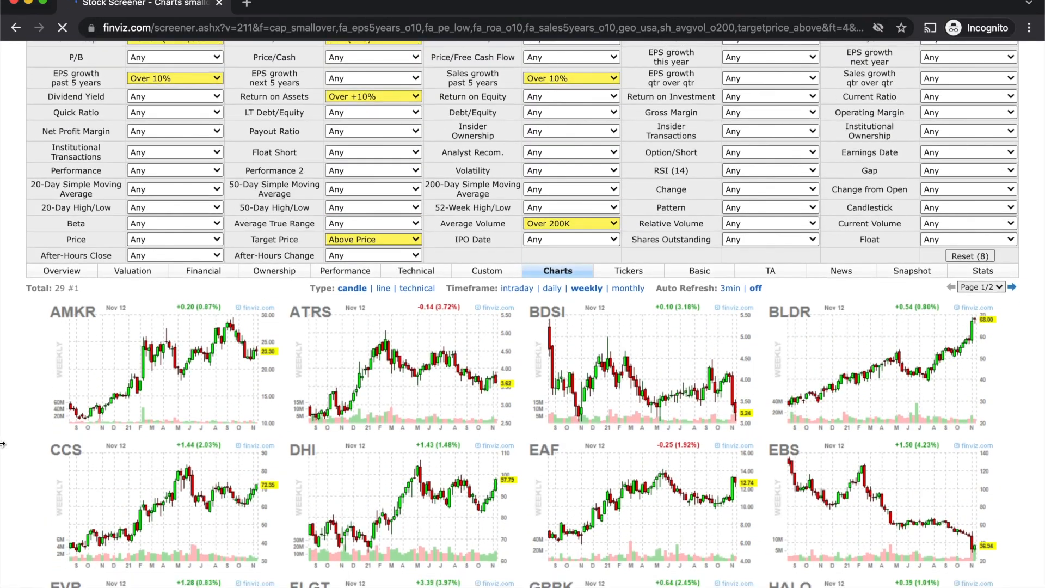
scroll(2, 443, down, 1)
scroll(3, 444, up, 3)
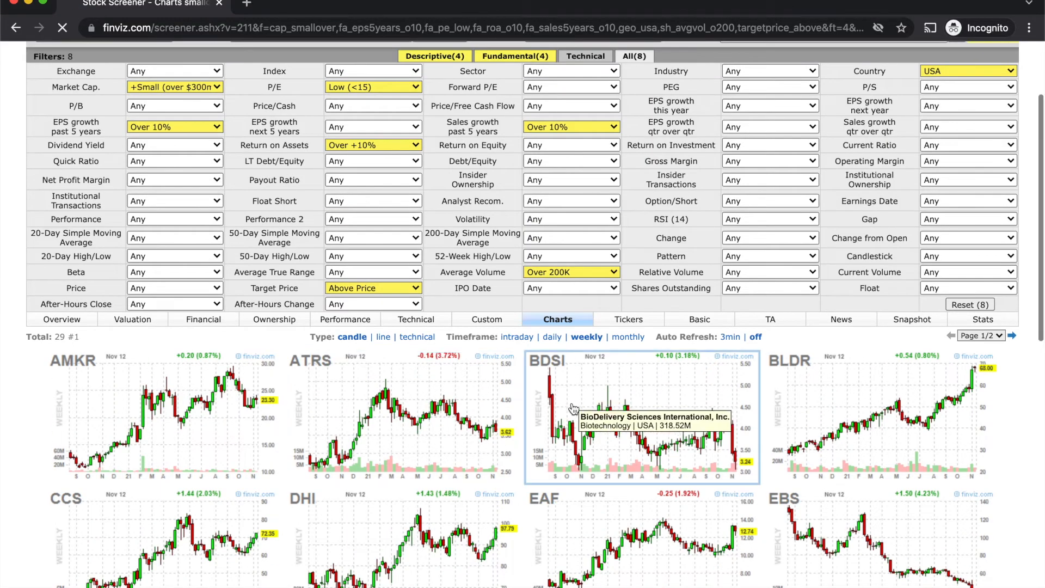
Try the Analyst Recom. filter at Buy or better and Hold or better, and return it to Any
click(553, 200)
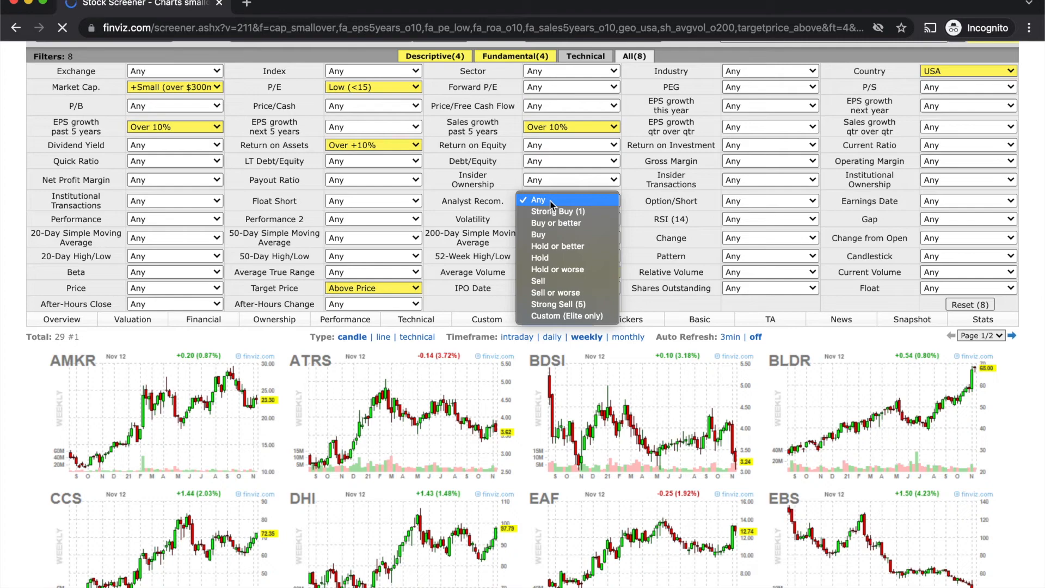
click(570, 222)
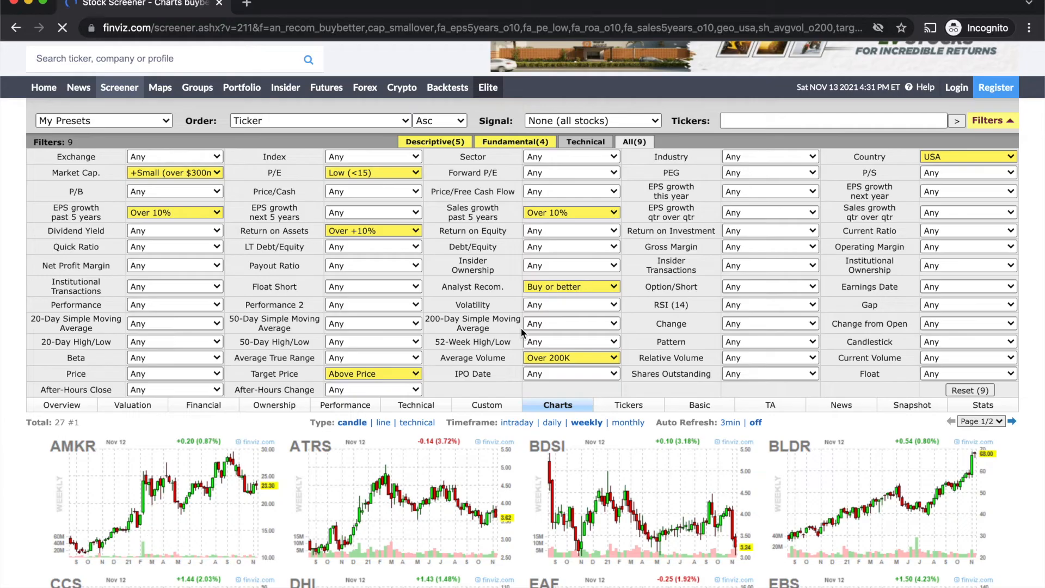
click(612, 286)
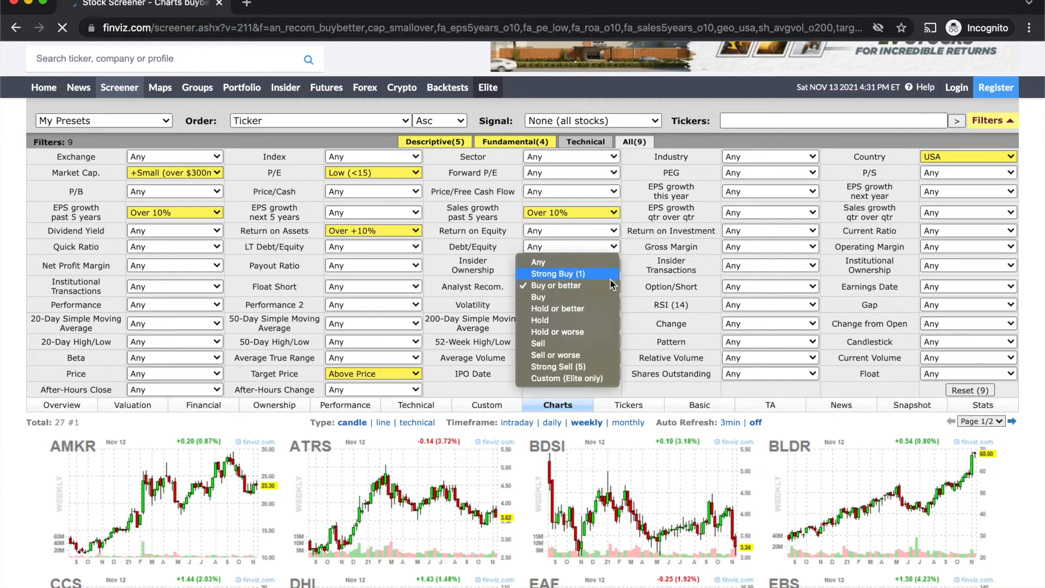
click(591, 308)
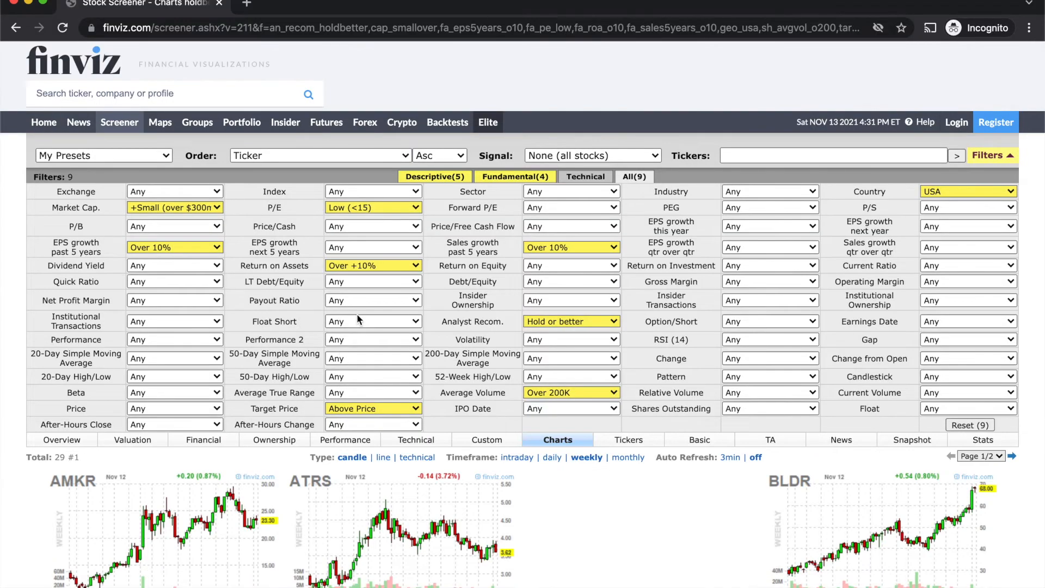
scroll(371, 305, down, 3)
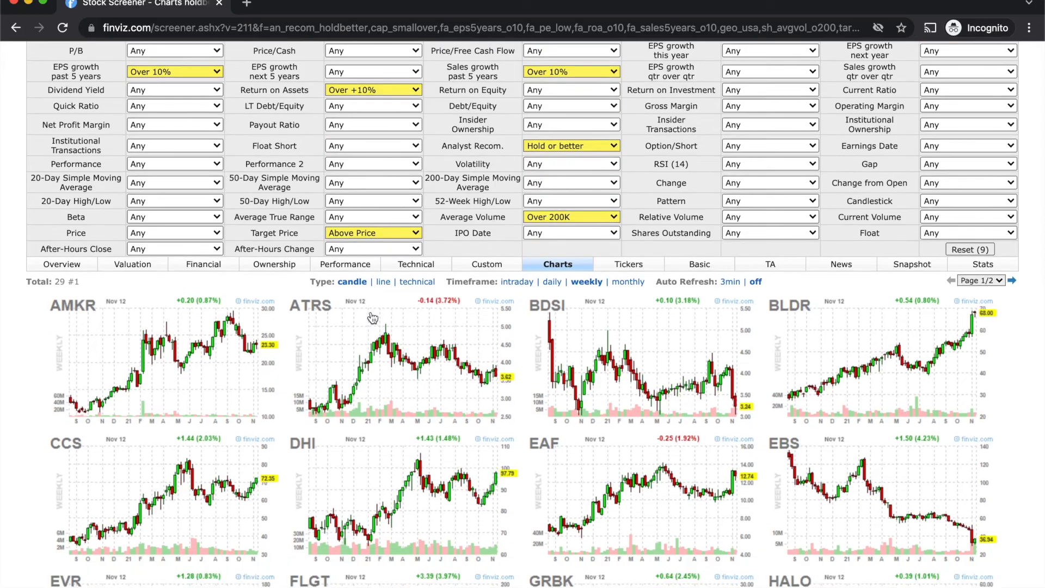
scroll(372, 317, down, 1)
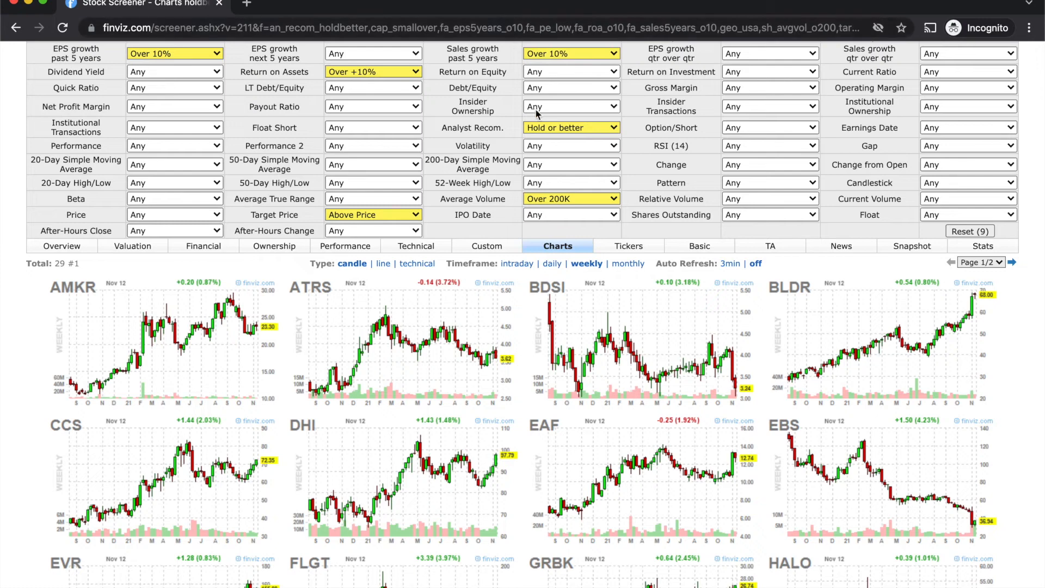
click(564, 131)
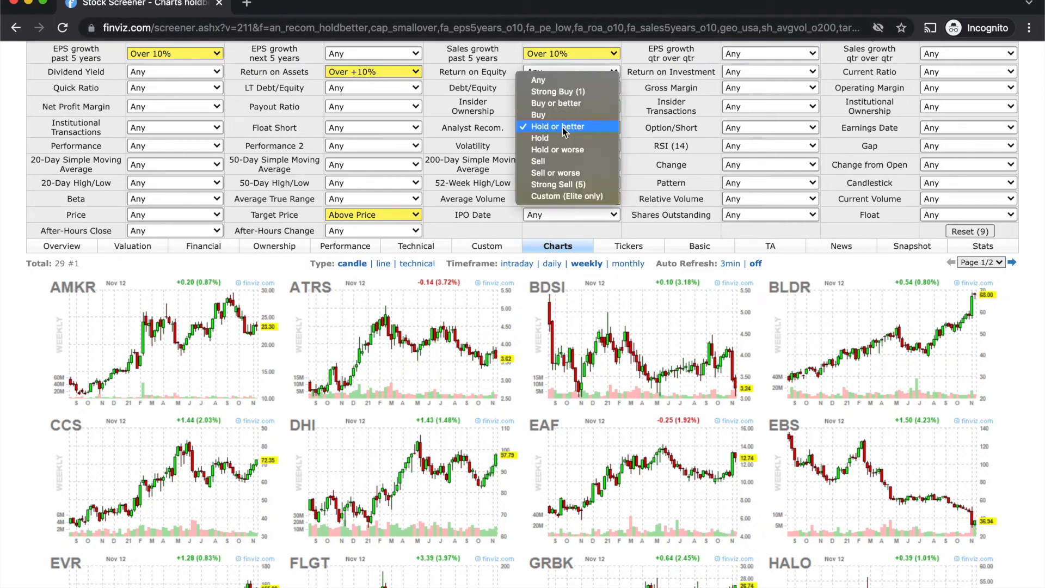
click(550, 85)
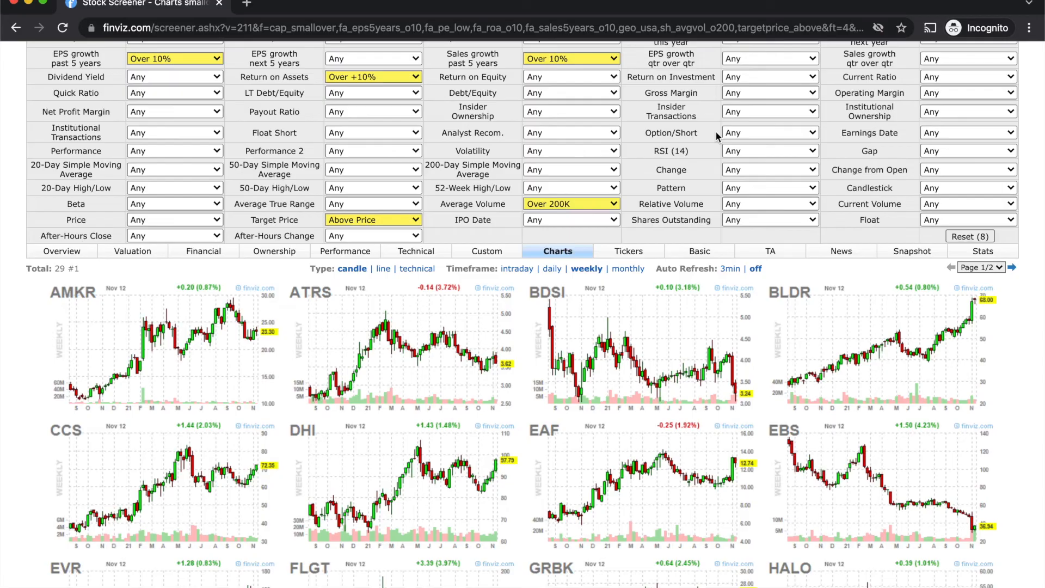
Return the Target Price filter to Any and check the total number of matching stocks
scroll(715, 131, up, 3)
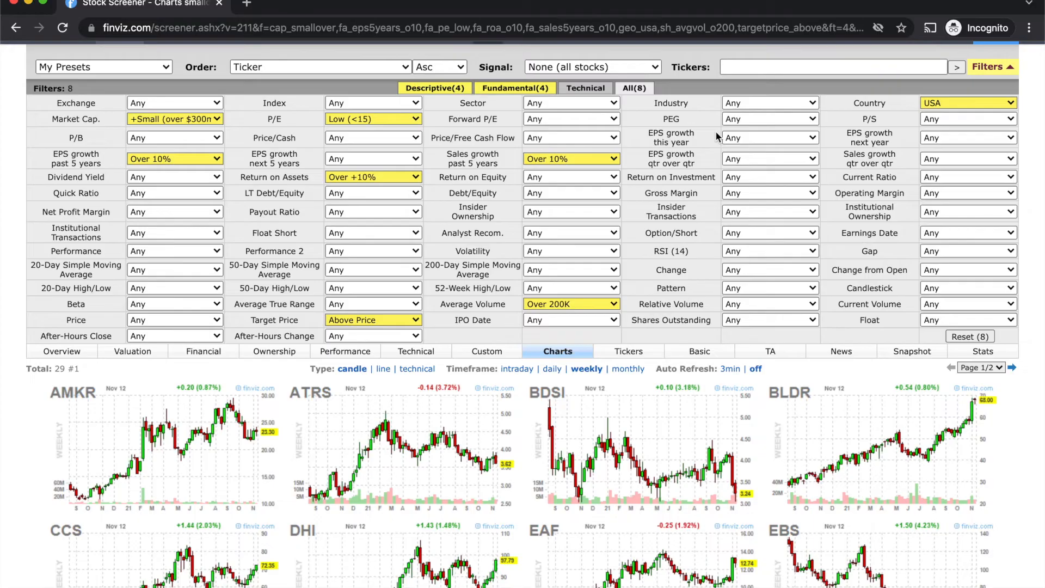
scroll(715, 131, down, 2)
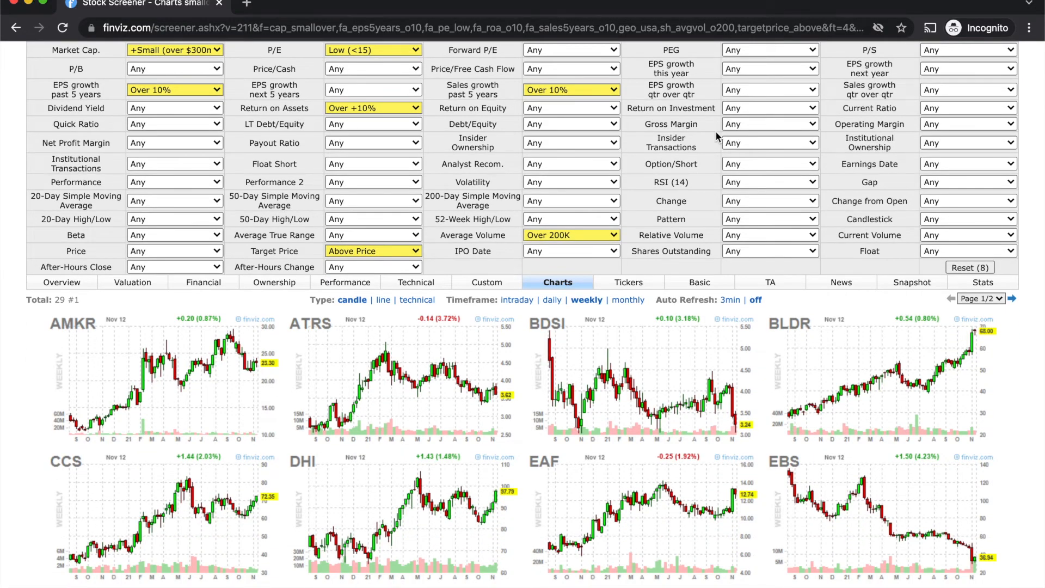
scroll(348, 326, up, 1)
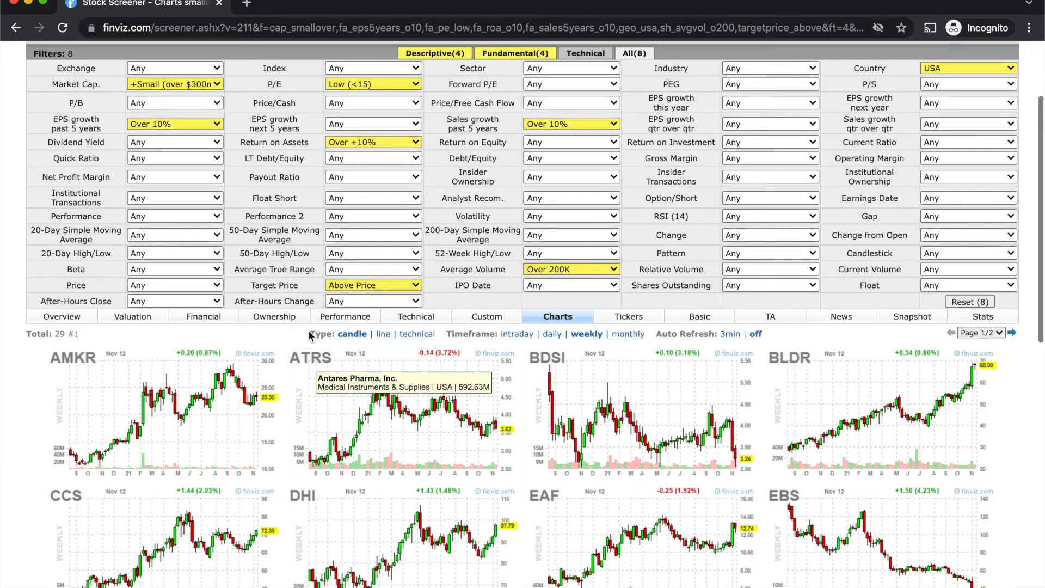
click(368, 290)
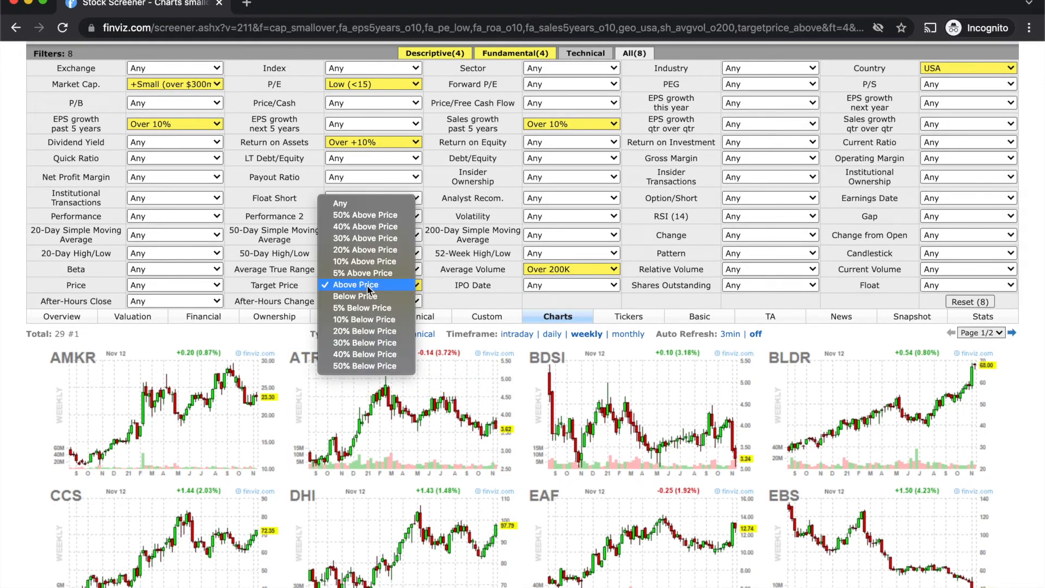
click(354, 201)
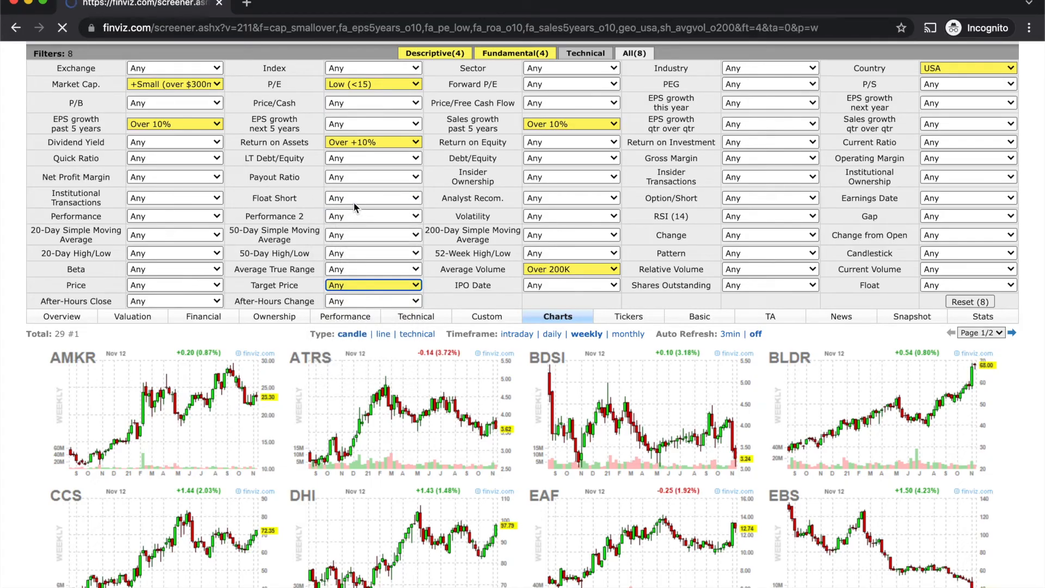
scroll(244, 423, down, 5)
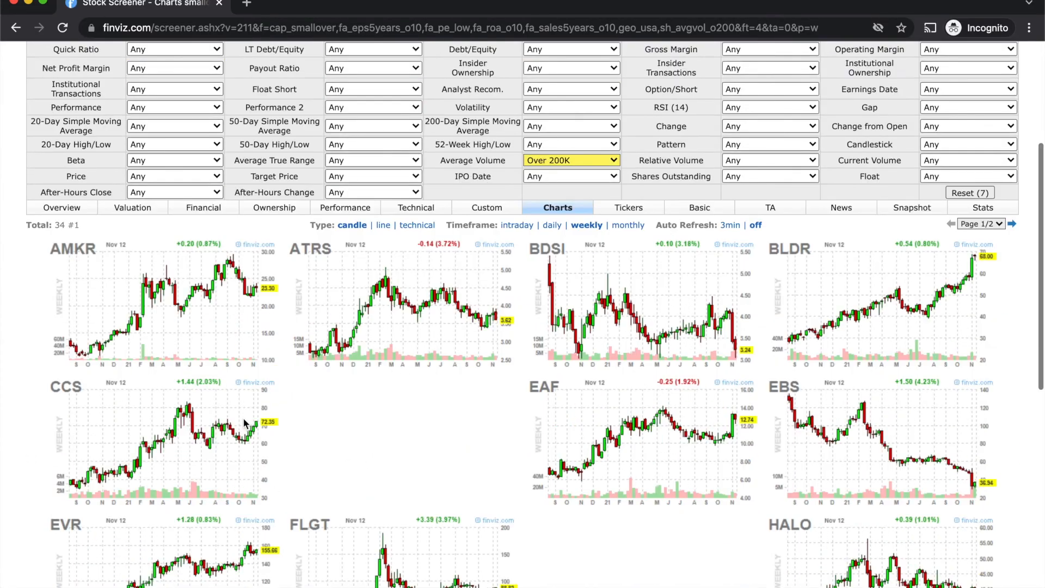
drag(23, 194, 91, 194)
scroll(91, 194, up, 3)
scroll(91, 193, up, 1)
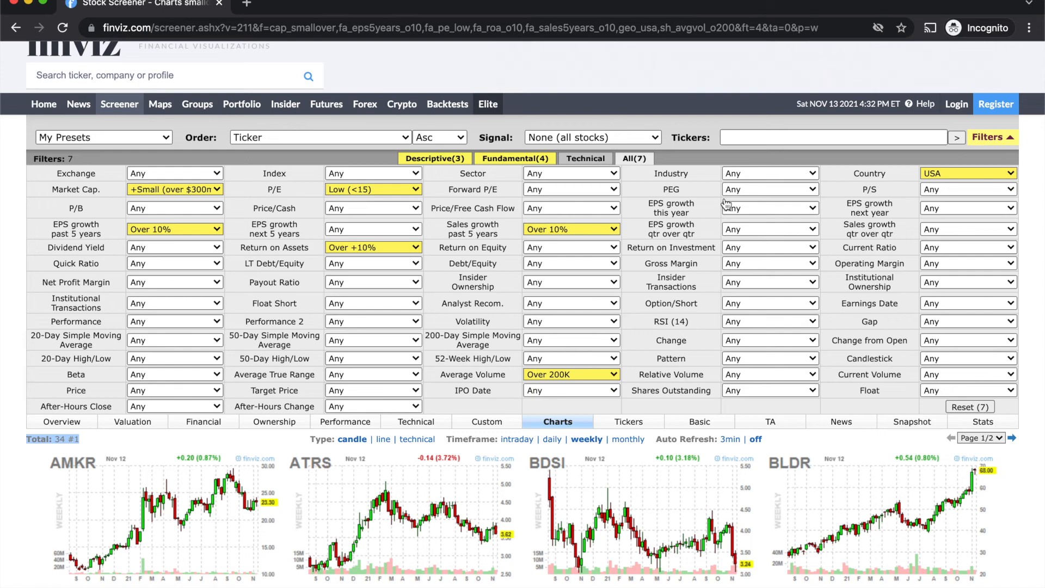
Try the Analyst Recom. filter at Hold or better, set it to Buy or better and check the total of matching stocks
scroll(71, 338, down, 2)
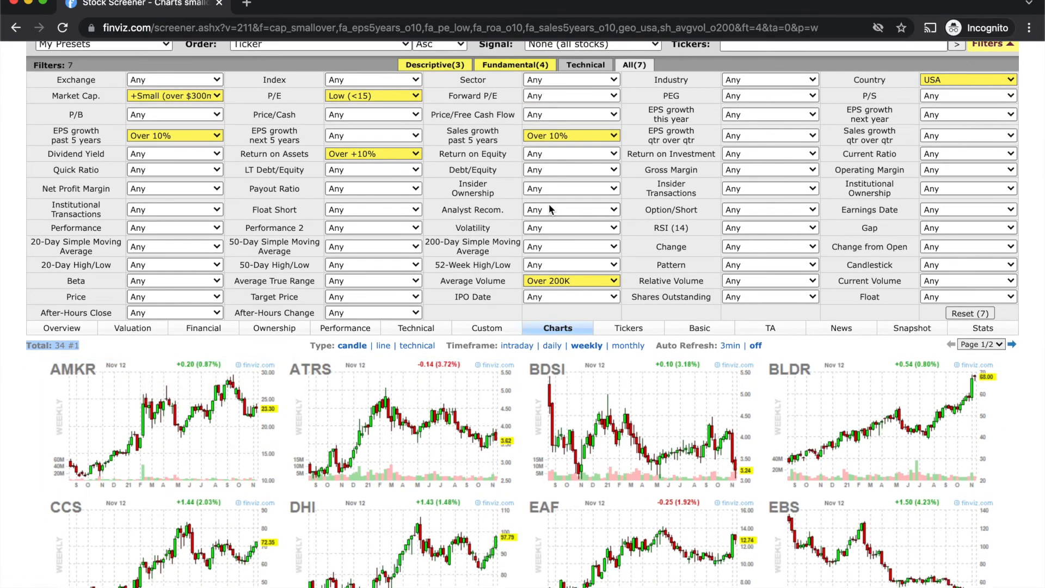
click(569, 210)
click(572, 255)
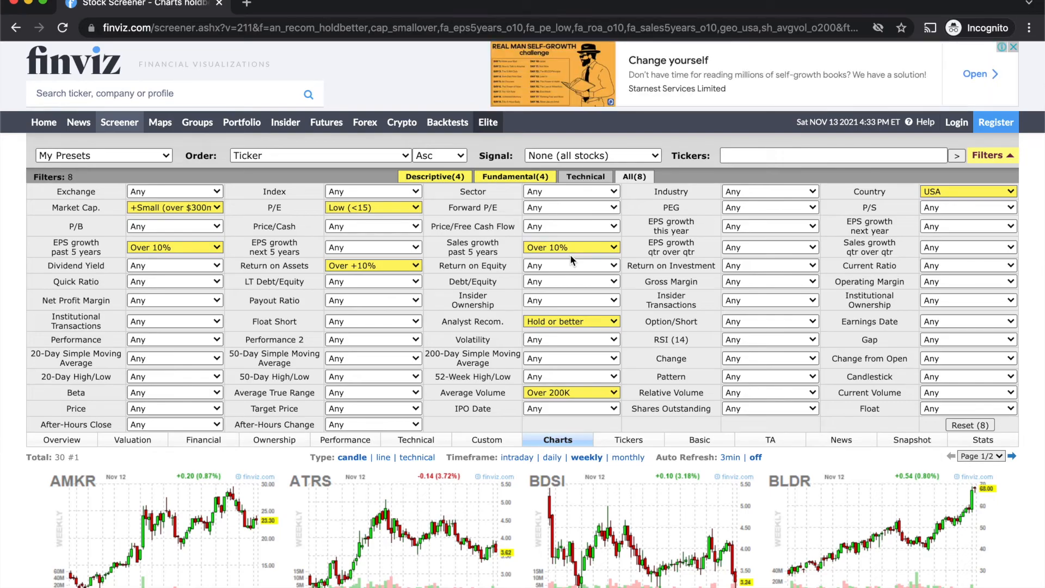
click(552, 321)
click(553, 296)
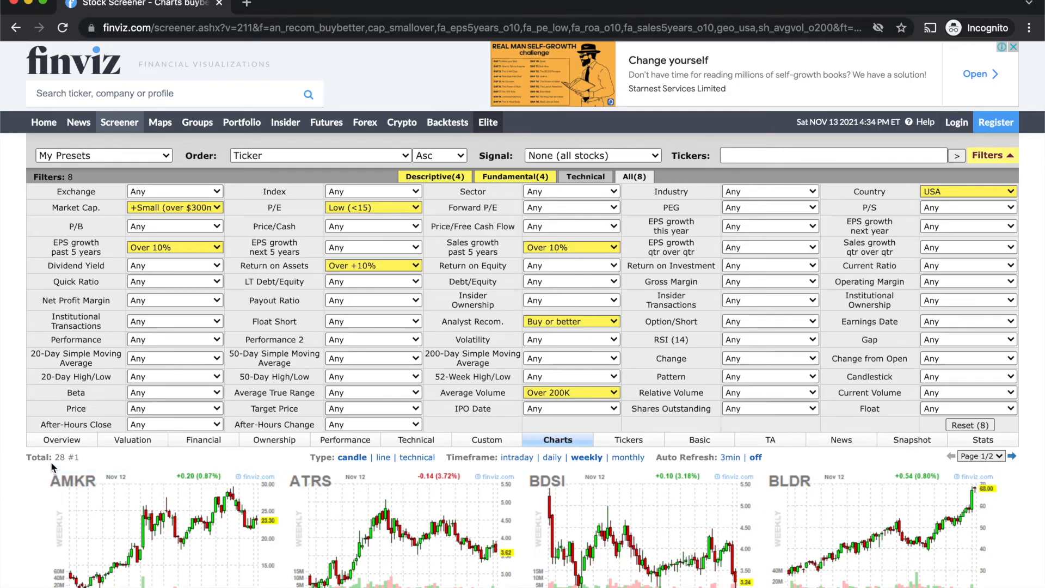
drag(26, 457, 87, 457)
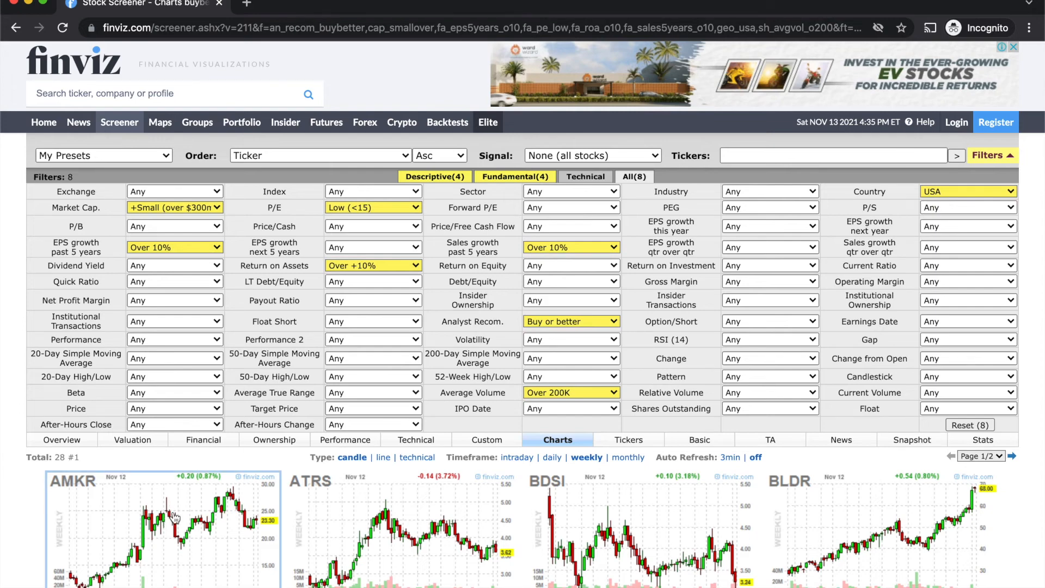
Look over the weekly charts and the total of stocks matching the Buy or better recommendation filter
scroll(522, 371, down, 3)
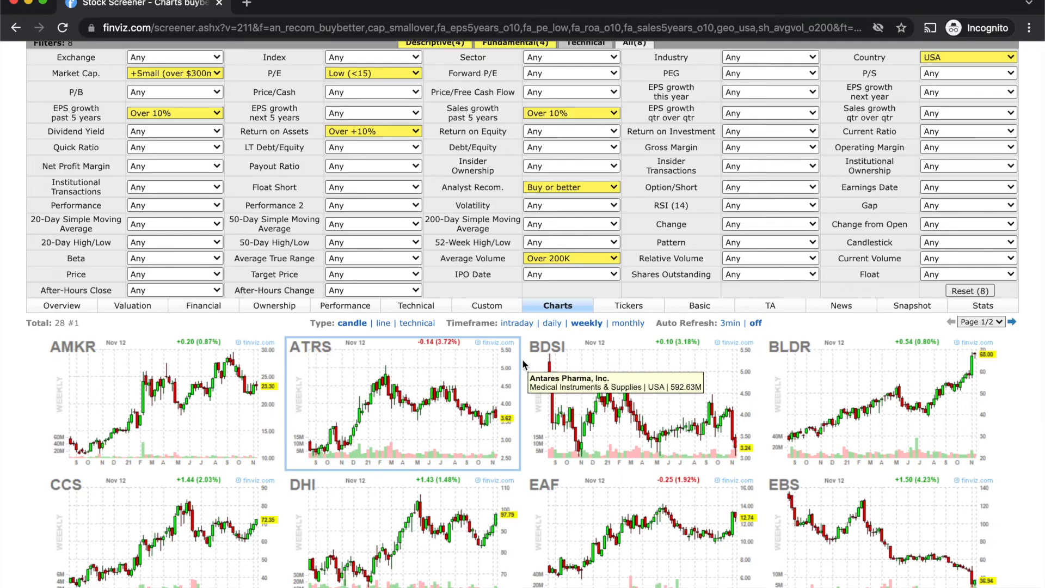
scroll(558, 399, up, 3)
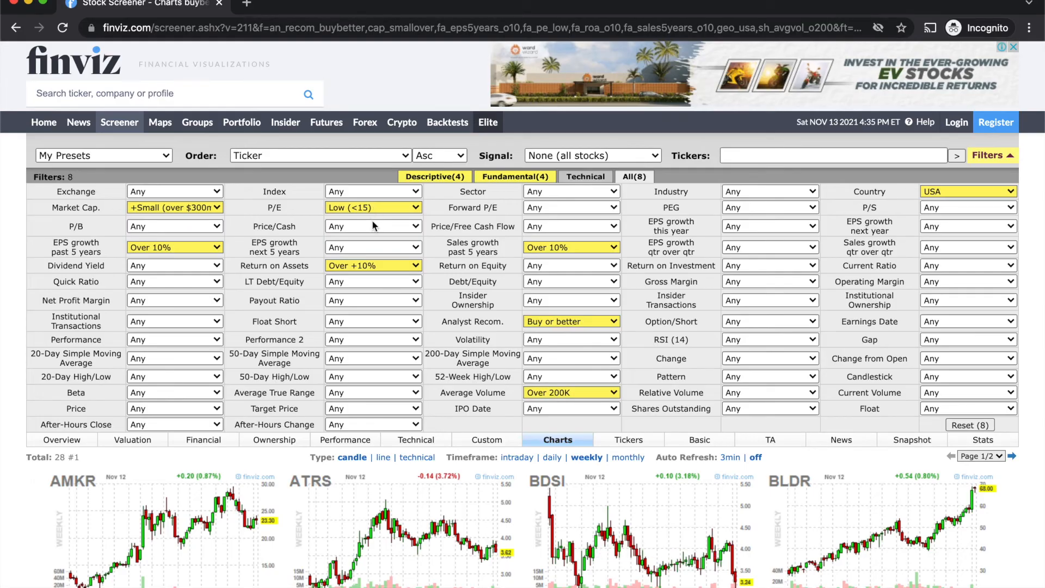
scroll(381, 315, down, 1)
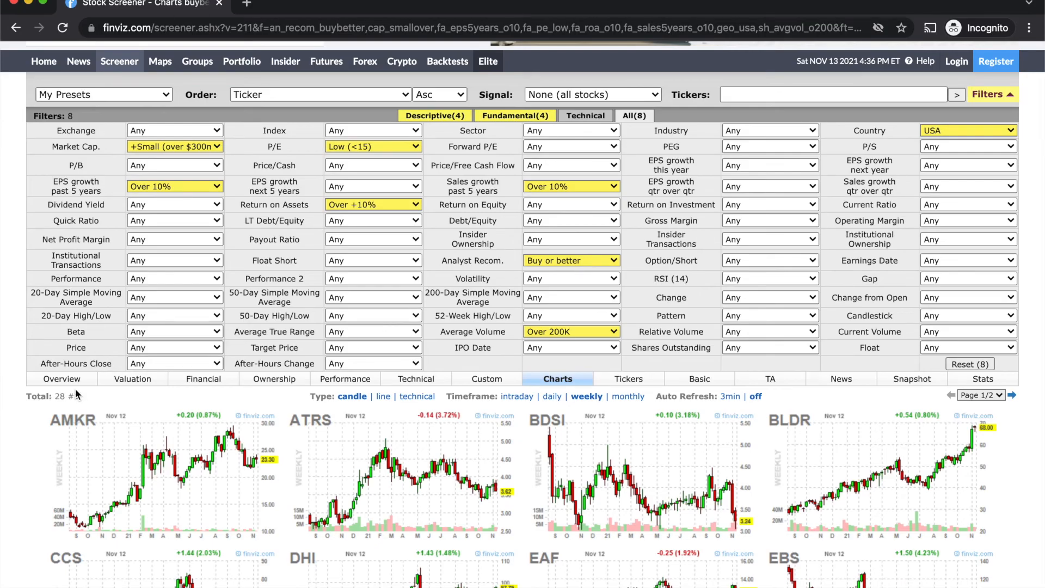
Try the Return on Assets filter at Over +25%, dismiss the upgrade offer and look over the matching stocks' charts
click(371, 205)
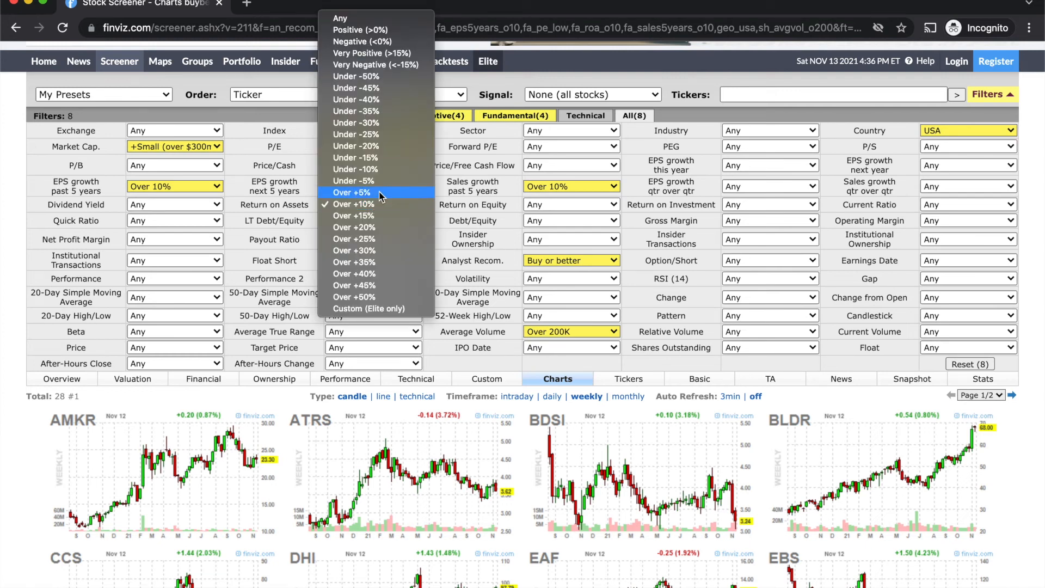
click(383, 240)
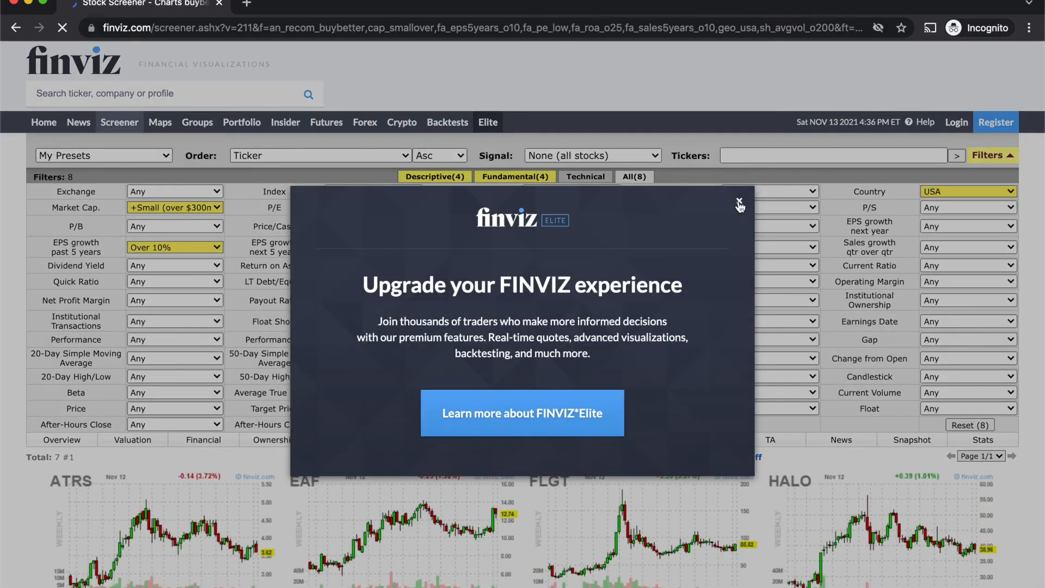
click(738, 201)
scroll(431, 373, down, 4)
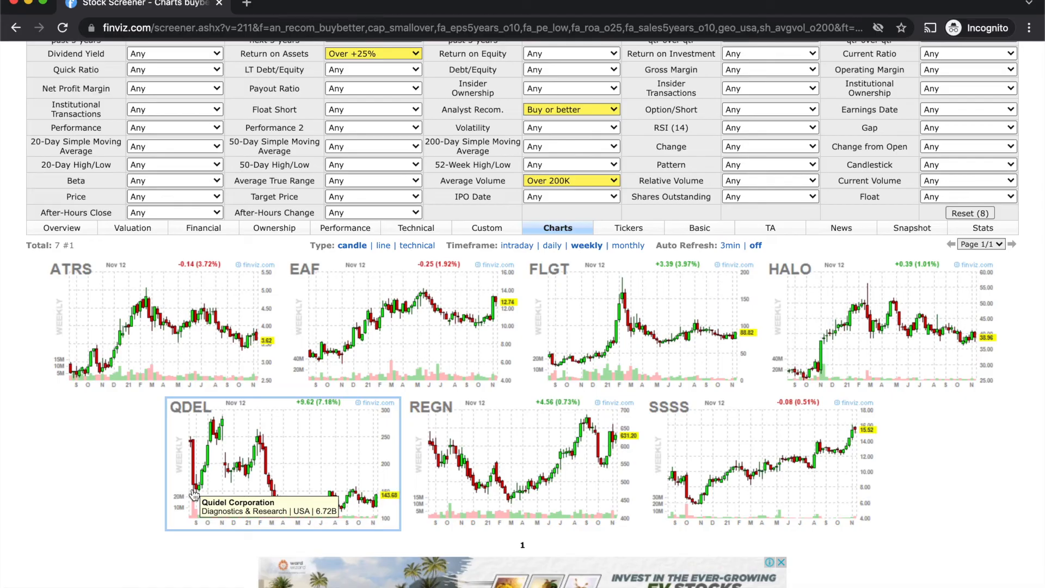
scroll(194, 494, up, 1)
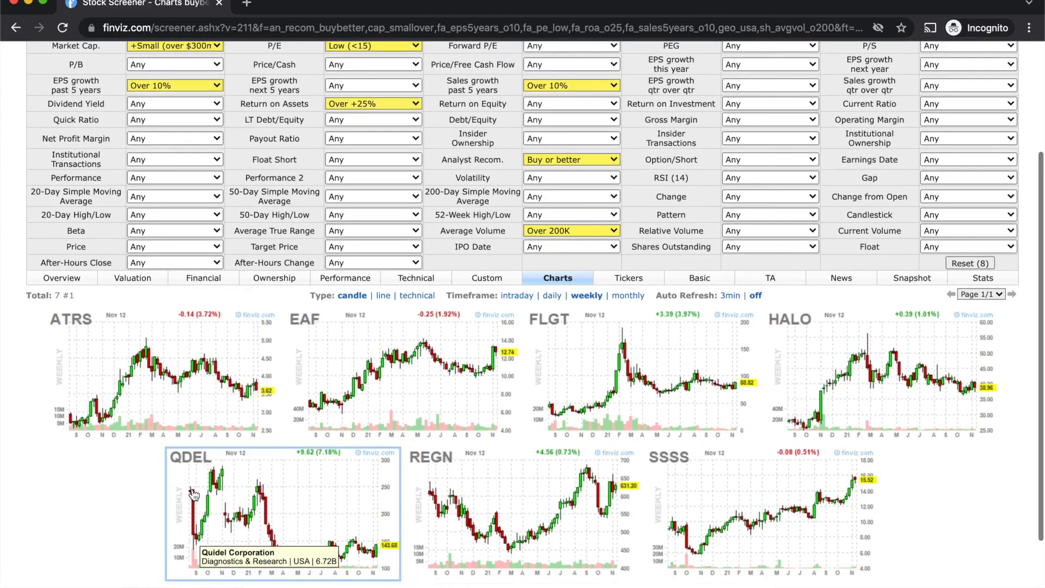
Try the Return on Assets filter at Over +20%, look over the matching charts, and return it to Over +10%
click(366, 109)
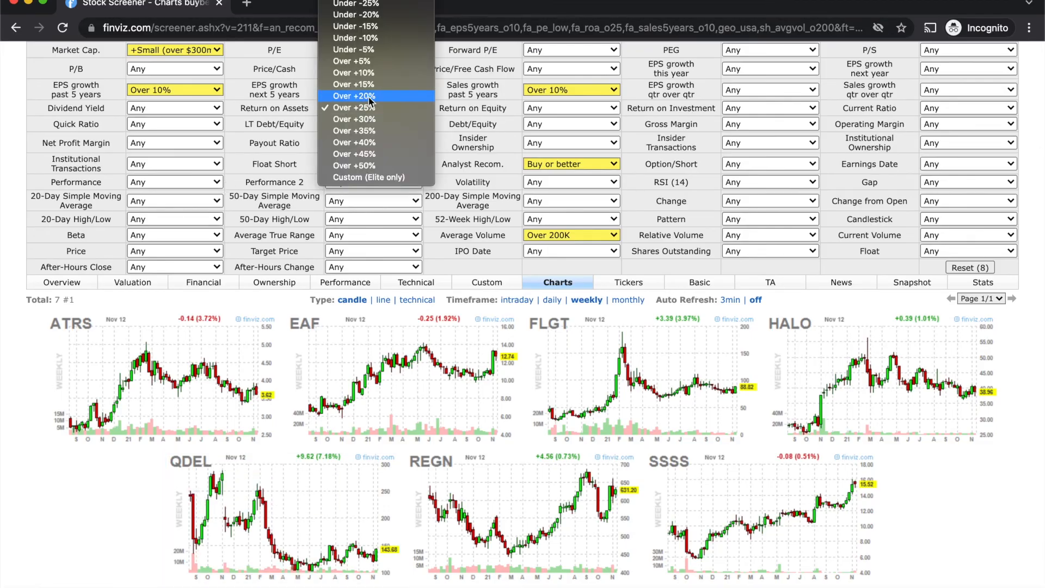
click(356, 96)
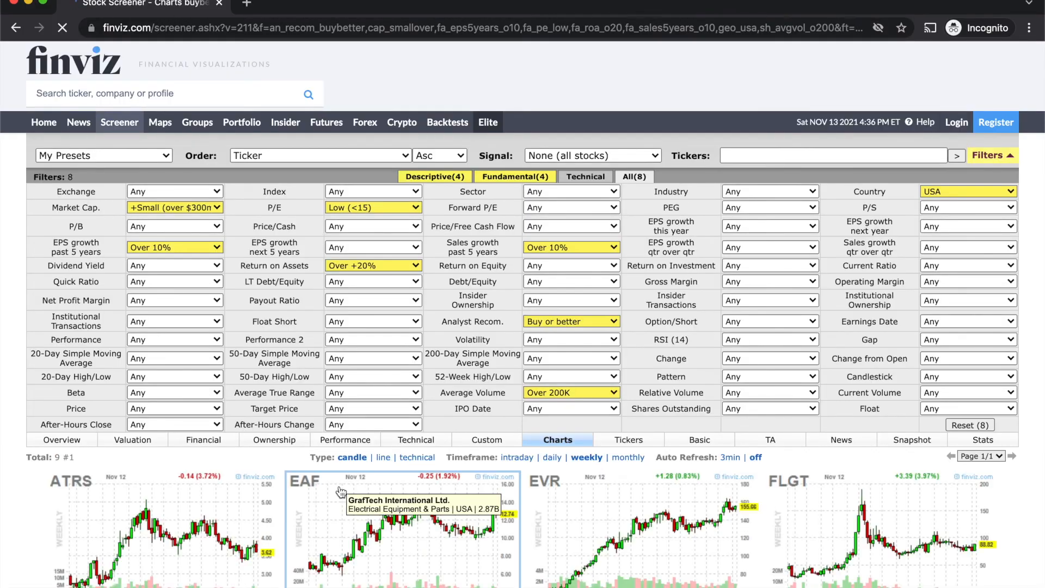
scroll(339, 490, down, 5)
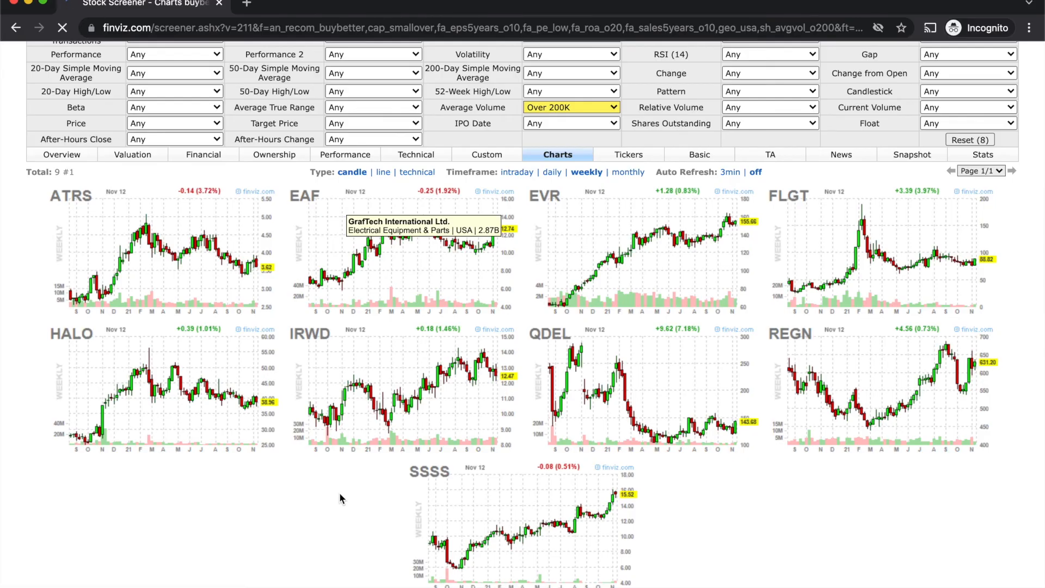
scroll(339, 491, up, 5)
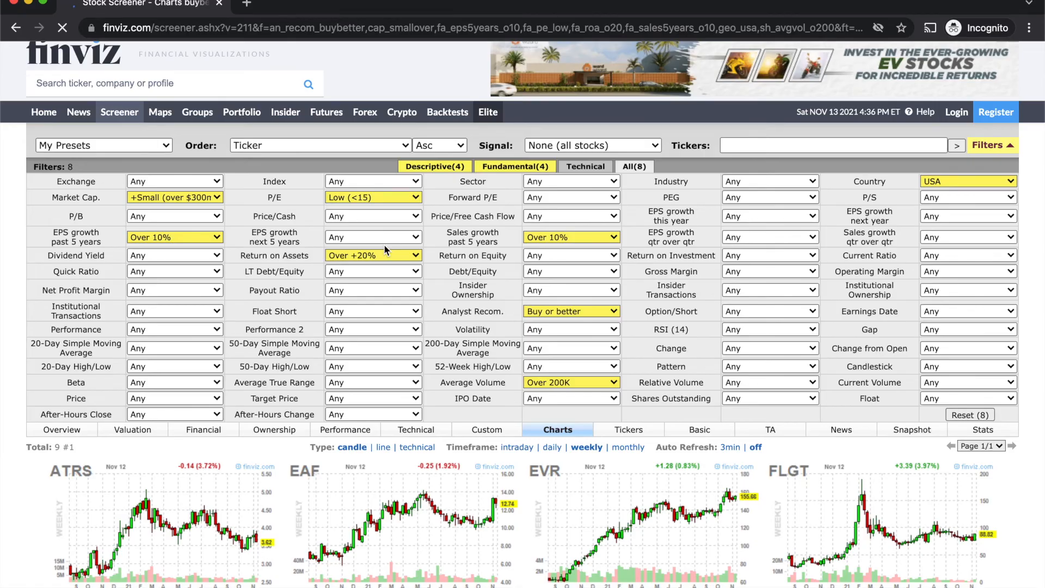
click(374, 258)
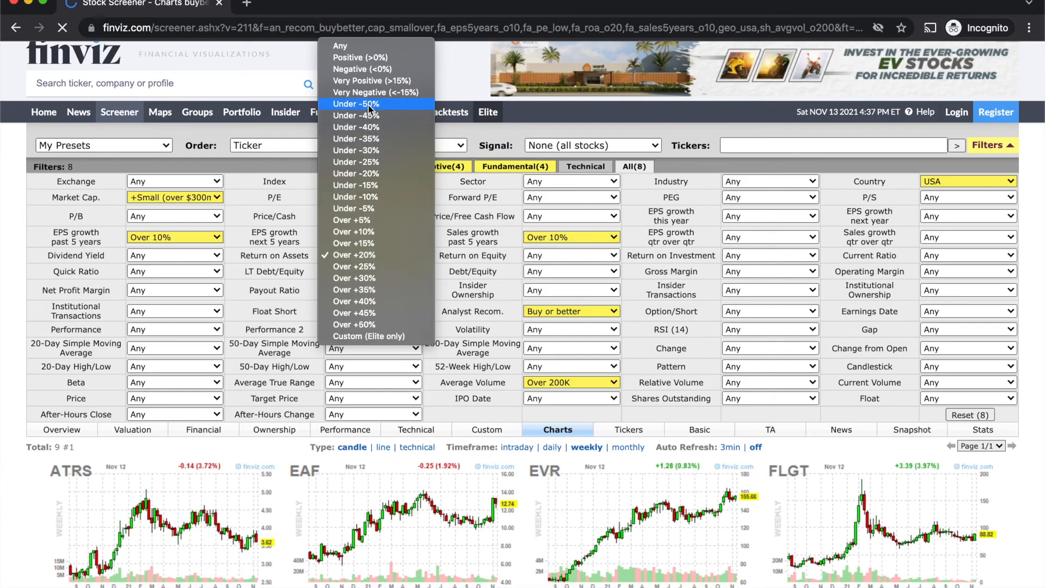
click(376, 232)
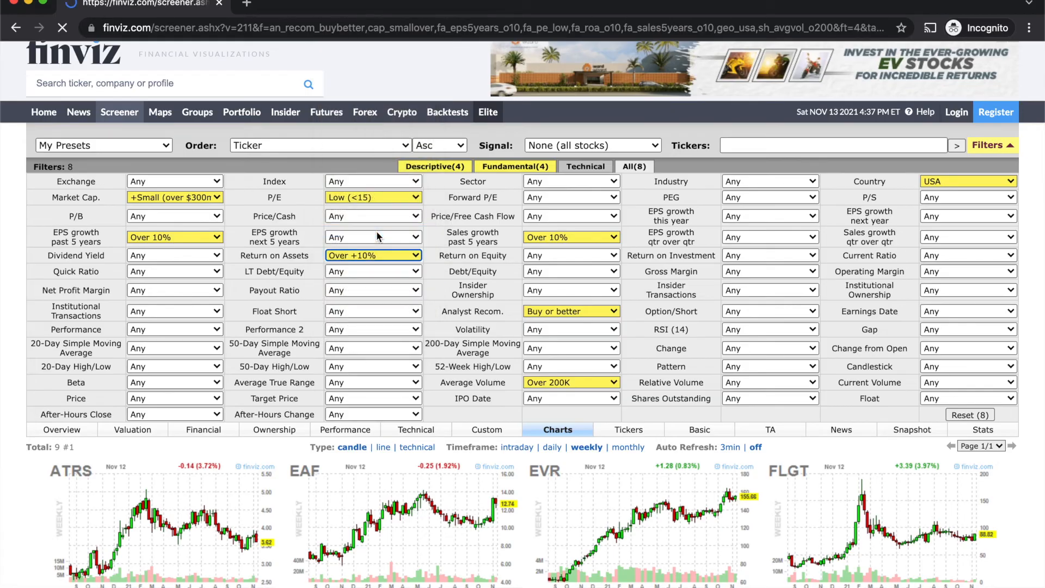